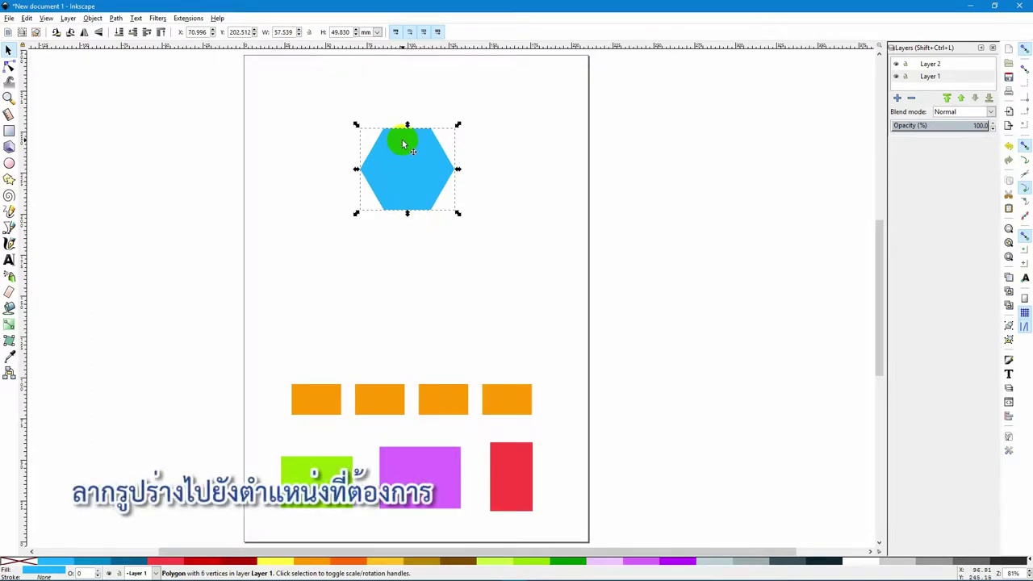
Move the blue hexagon freely, along the vertical axis only, and with snapping suspended, to about X 72, Y 180 mm
left_click_drag(403, 144, 425, 212)
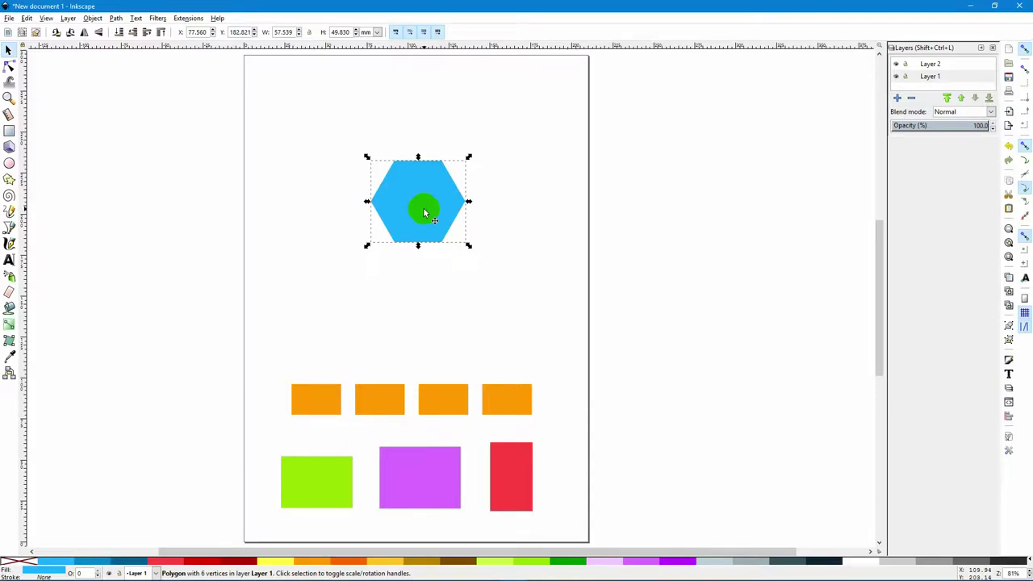
key("ctrl")
mouse_move(425, 205)
left_mouse_down()
mouse_move(429, 159)
mouse_move(433, 242)
mouse_move(434, 126)
mouse_move(431, 239)
mouse_move(434, 150)
mouse_move(433, 198)
mouse_move(349, 206)
mouse_move(492, 207)
mouse_move(329, 204)
mouse_move(431, 197)
mouse_move(427, 233)
mouse_move(431, 172)
mouse_move(428, 211)
left_mouse_up()
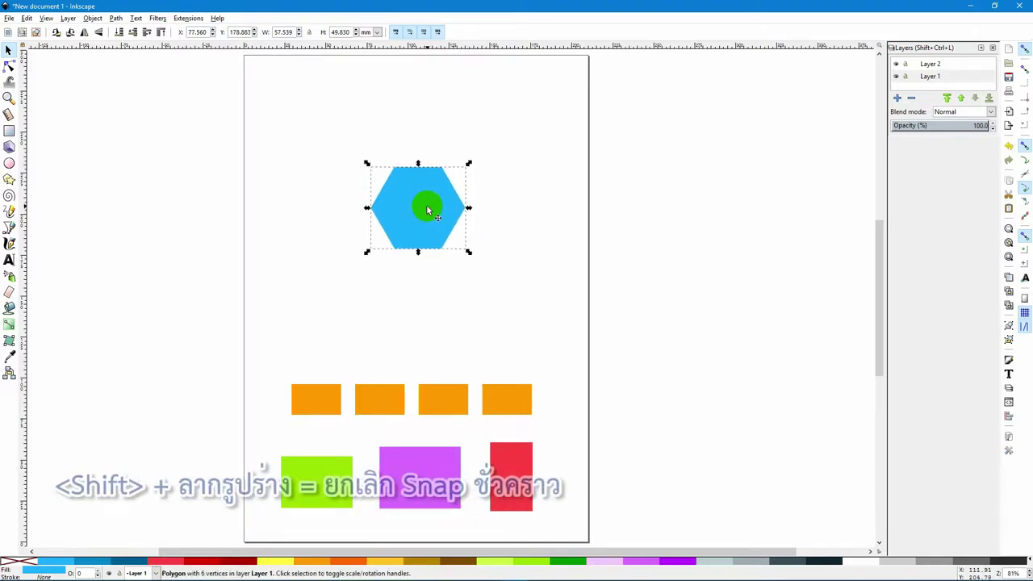
key("shift")
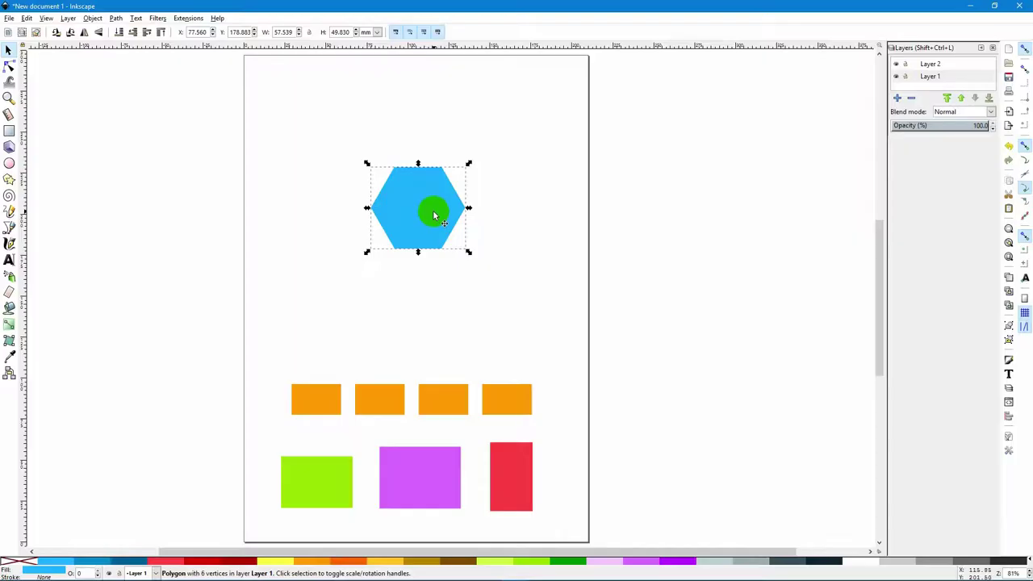
mouse_move(431, 213)
left_mouse_down()
mouse_move(415, 178)
mouse_move(428, 228)
mouse_move(459, 207)
mouse_move(411, 186)
mouse_move(423, 213)
left_mouse_up()
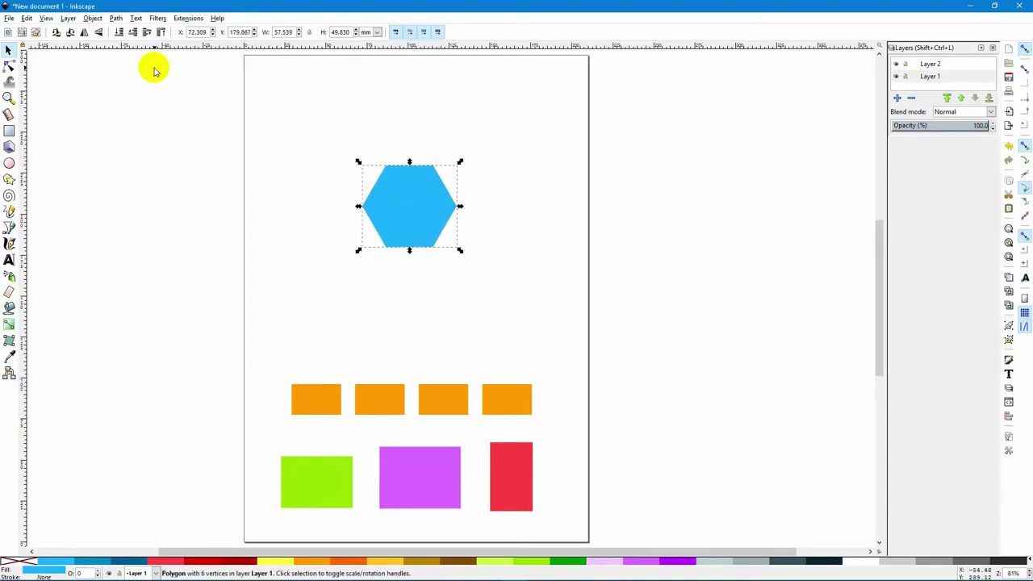
Use the Transform Move settings to shift the hexagon by a relative 5 mm horizontally and 5 mm vertically
left_click(93, 18)
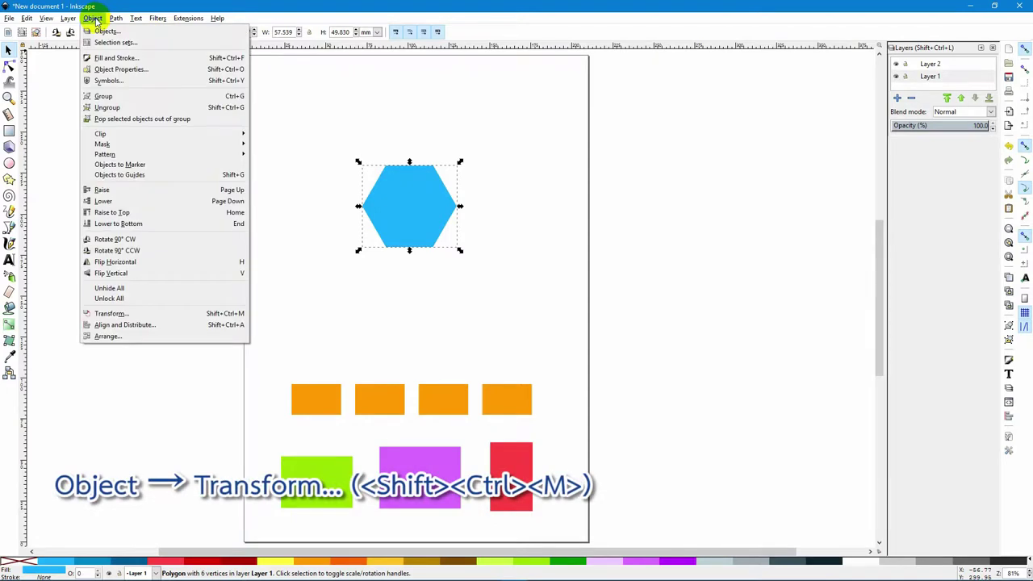
left_click(141, 312)
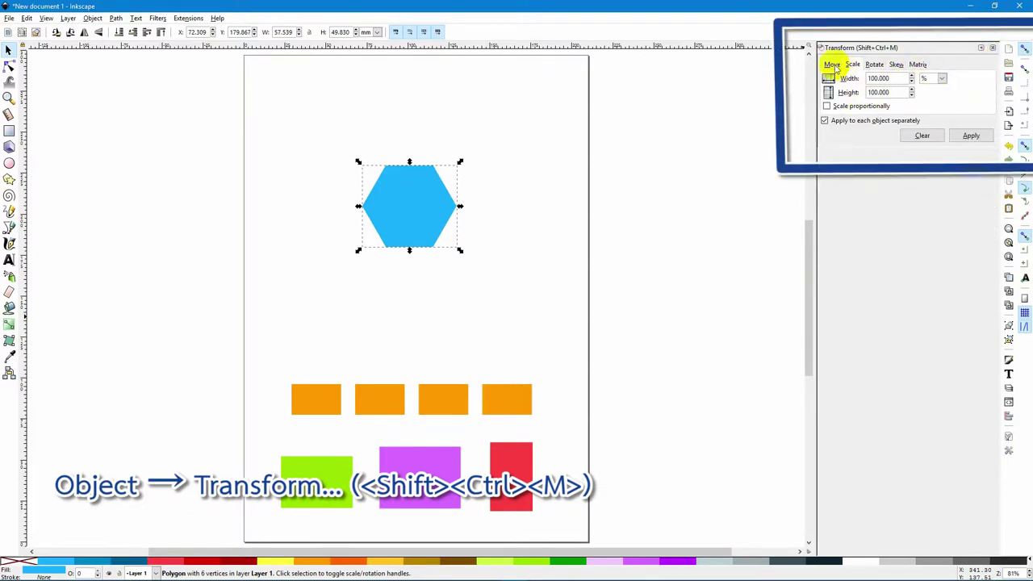
left_click(833, 65)
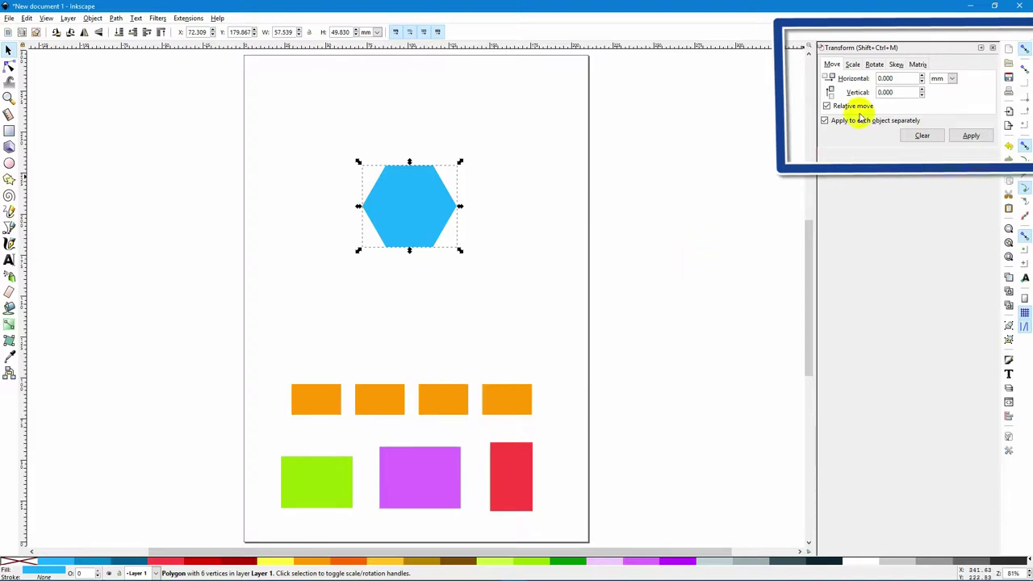
left_click(896, 78)
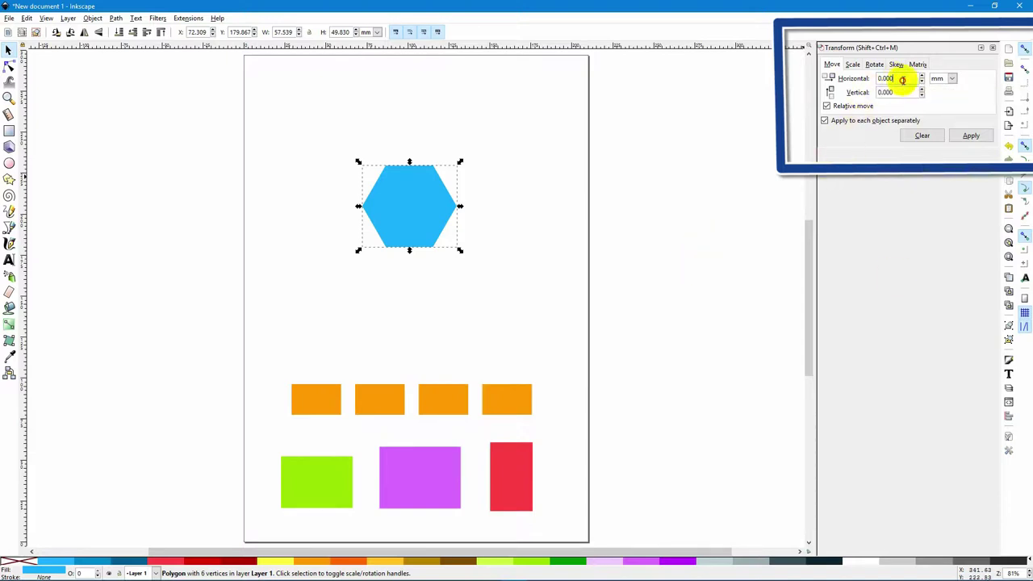
double_click(902, 79)
type("5")
double_click(904, 93)
type("5")
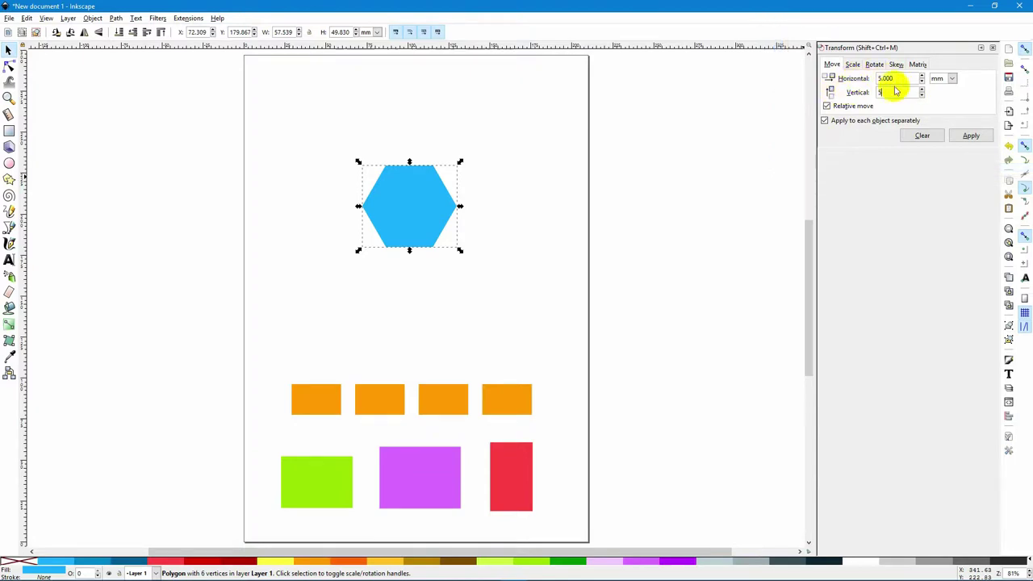
left_click(968, 137)
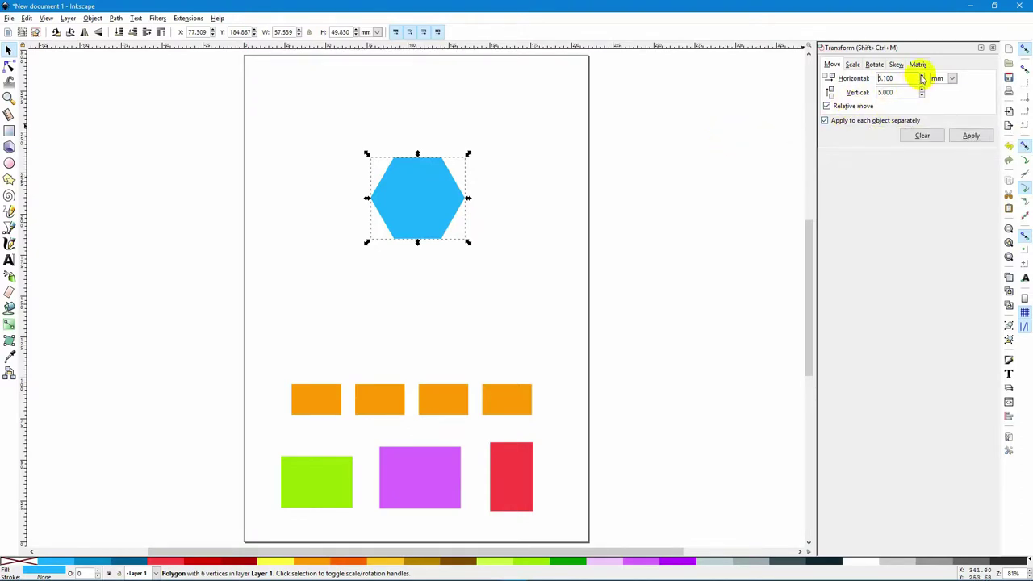
Raise the four orange rectangles to mid-page and the hexagon near the page top, with applying transforms to each object separately turned off
left_click(525, 171)
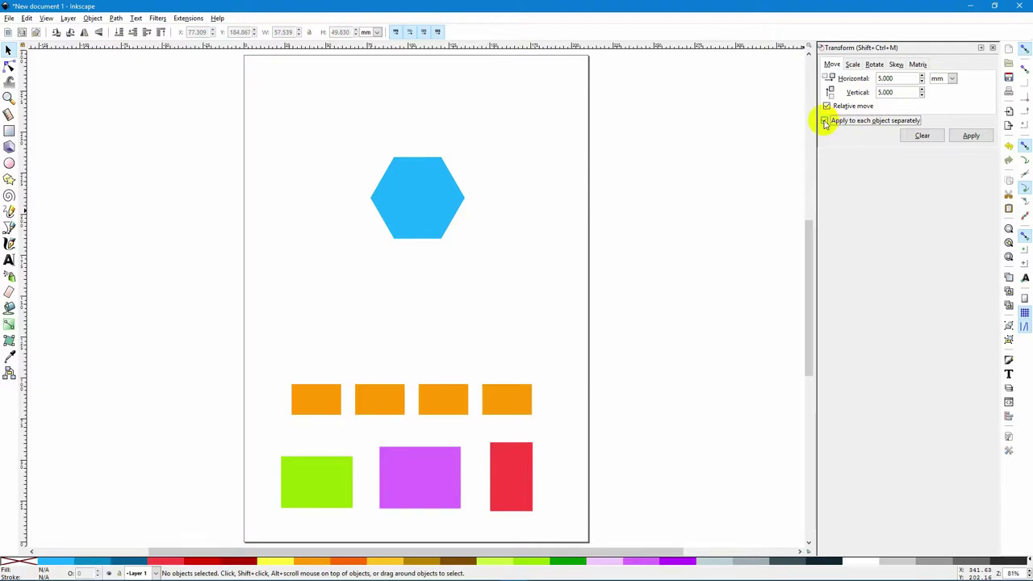
left_click_drag(268, 361, 513, 317)
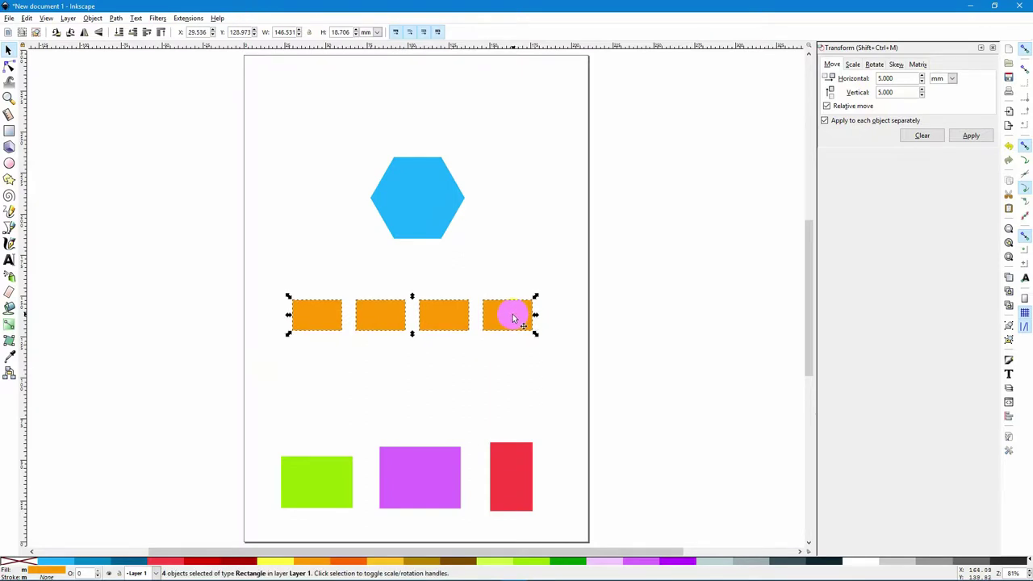
left_click(825, 121)
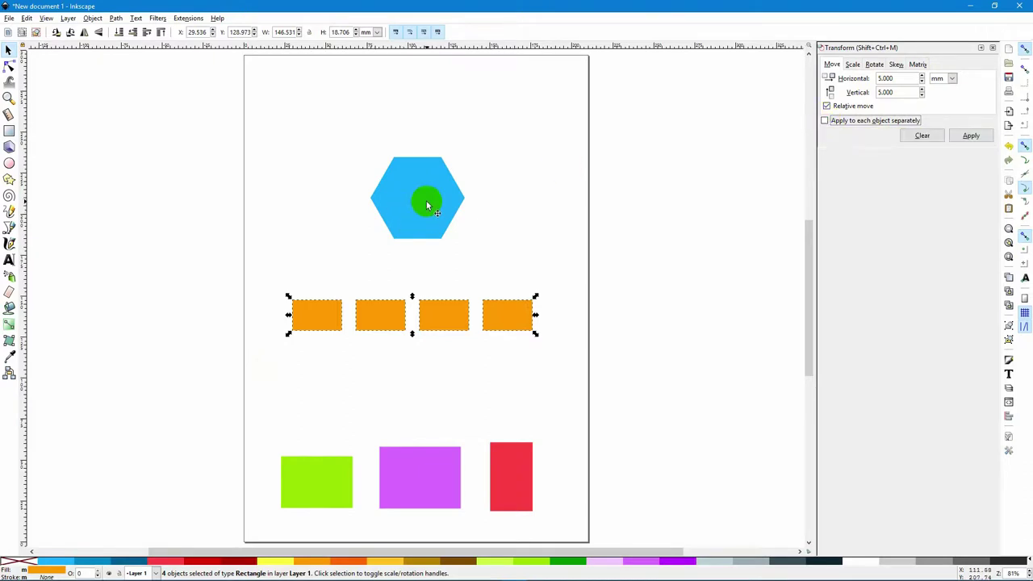
left_click_drag(426, 205, 429, 127)
Shift the four orange rectangles together by a relative 5 mm horizontally and 5 mm vertically, four times
left_click_drag(268, 278, 554, 365)
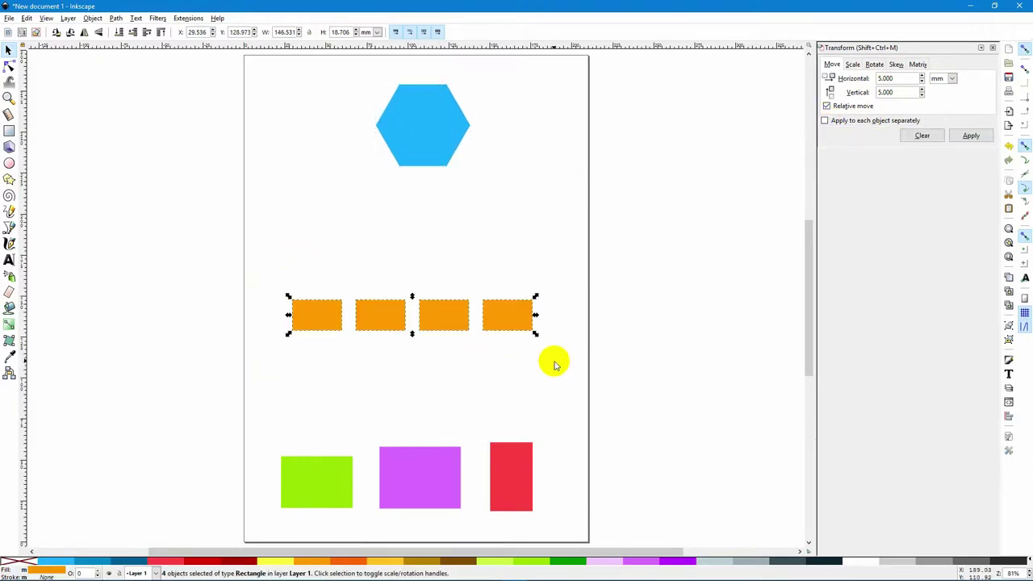
left_click(970, 136)
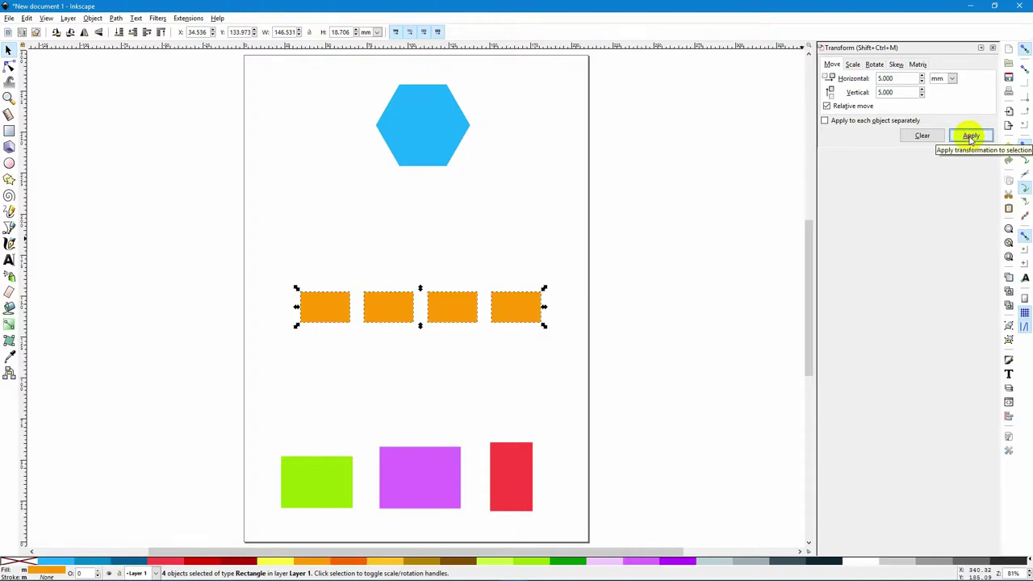
left_click(970, 137)
left_click(970, 136)
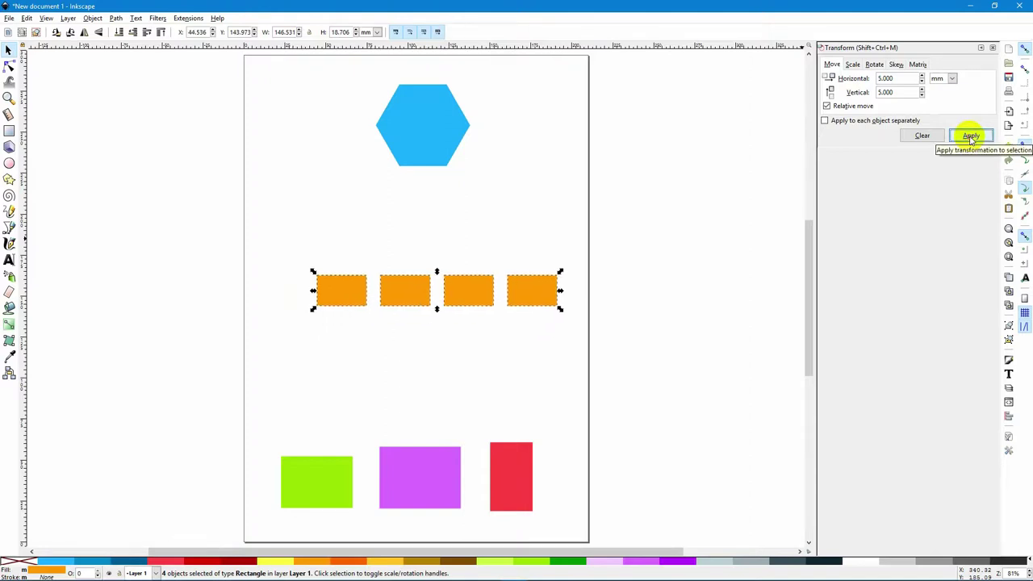
left_click(970, 136)
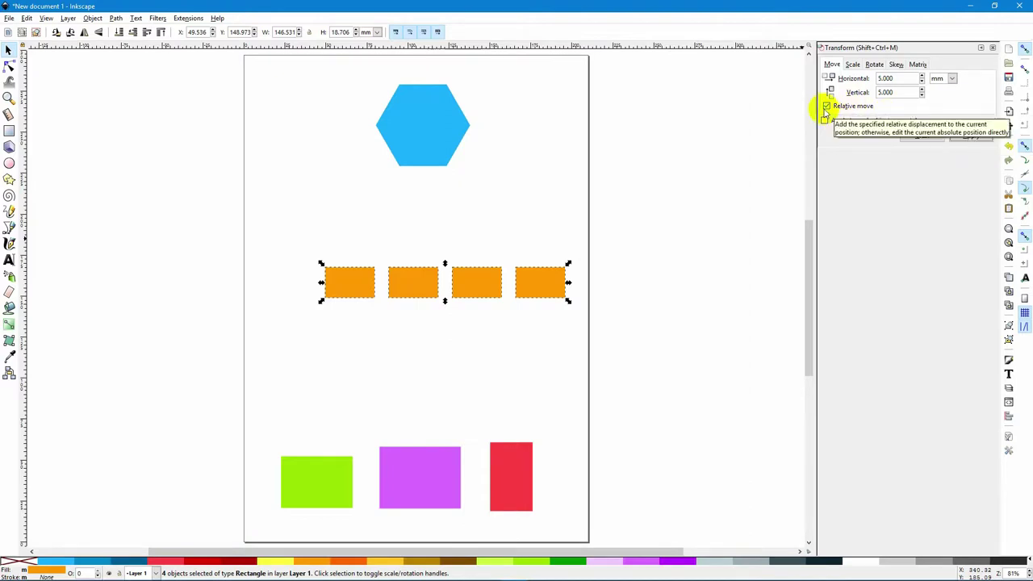
Turn on applying to each object separately and repeat the 5 mm by 5 mm relative move on the orange rectangles six times
left_click(825, 121)
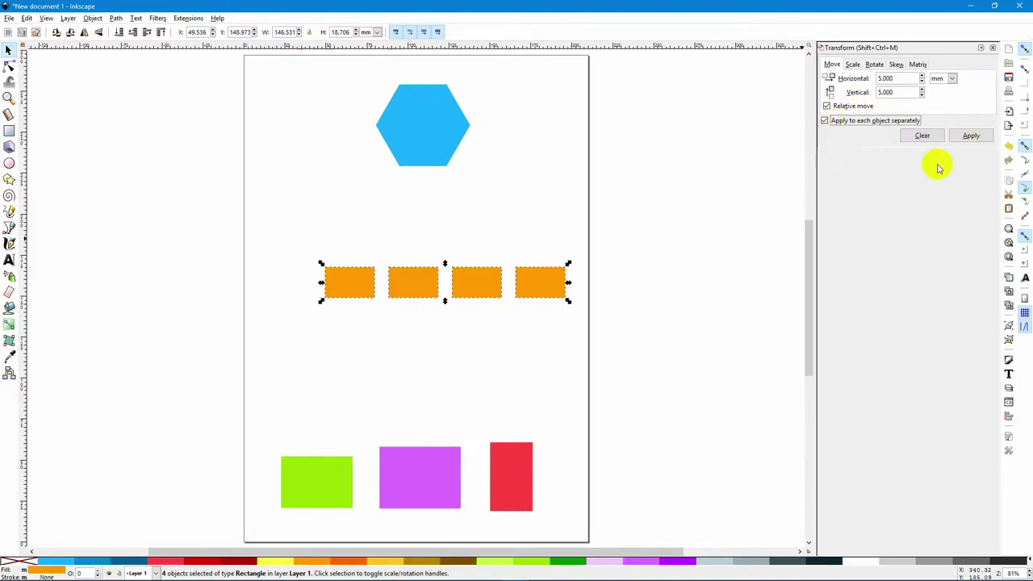
left_click(971, 136)
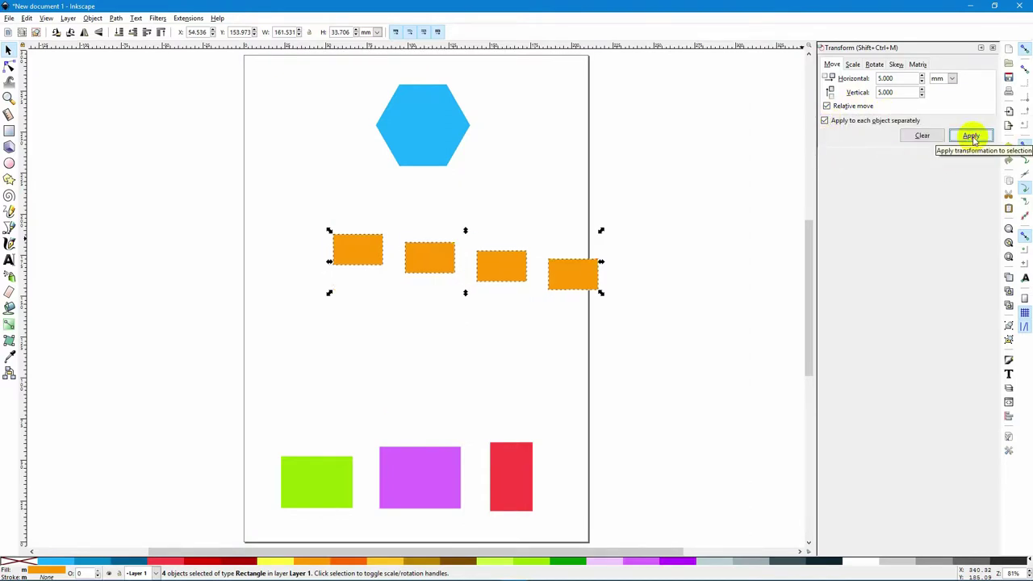
left_click(972, 136)
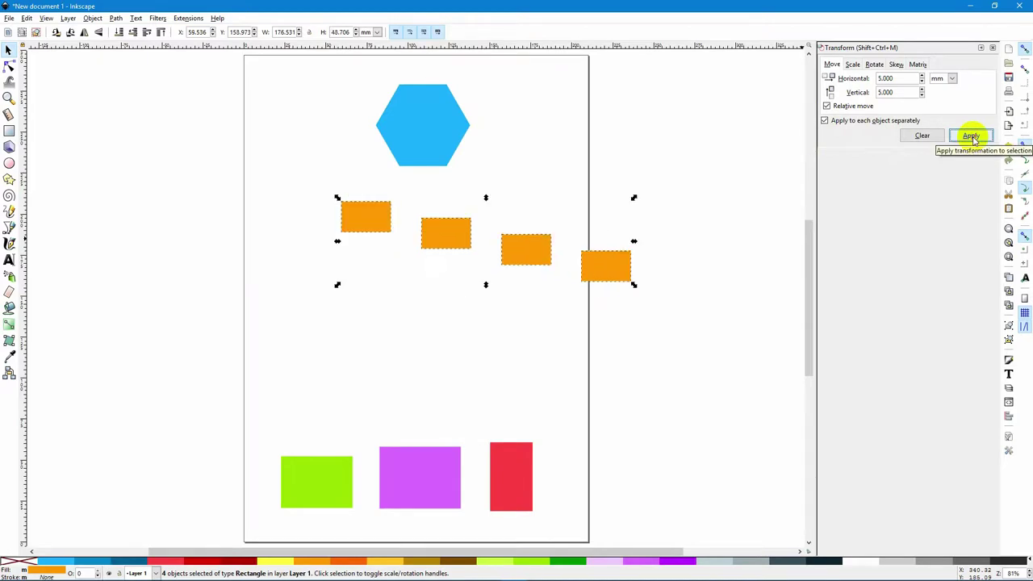
left_click(972, 136)
left_click(972, 136)
left_click(972, 136)
left_click(972, 136)
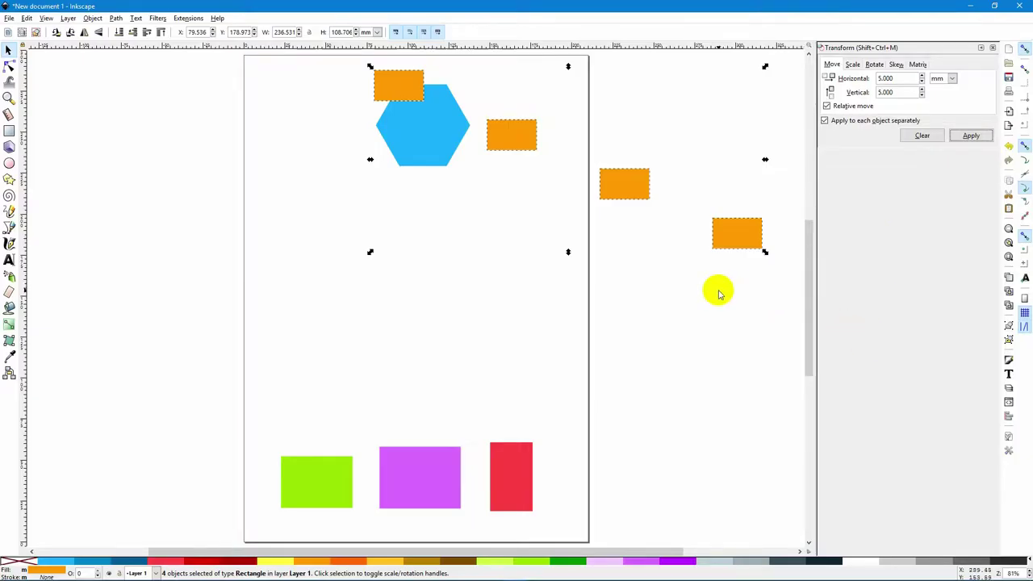
Undo all the separately applied moves of the orange rectangles
key("ctrl+z")
key("ctrl+z")
key("ctrl+z")
key("ctrl+z")
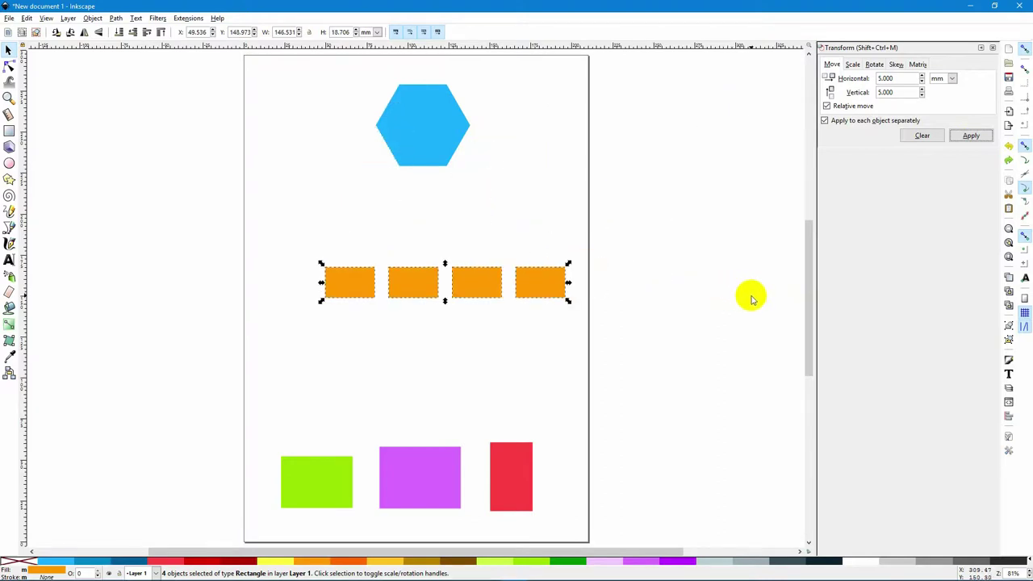
Move the row of orange rectangles to about X 30, Y 168 mm and delete the blue hexagon
left_click_drag(282, 240, 602, 344)
left_click_drag(539, 280, 508, 251)
left_click(427, 151)
key("Delete")
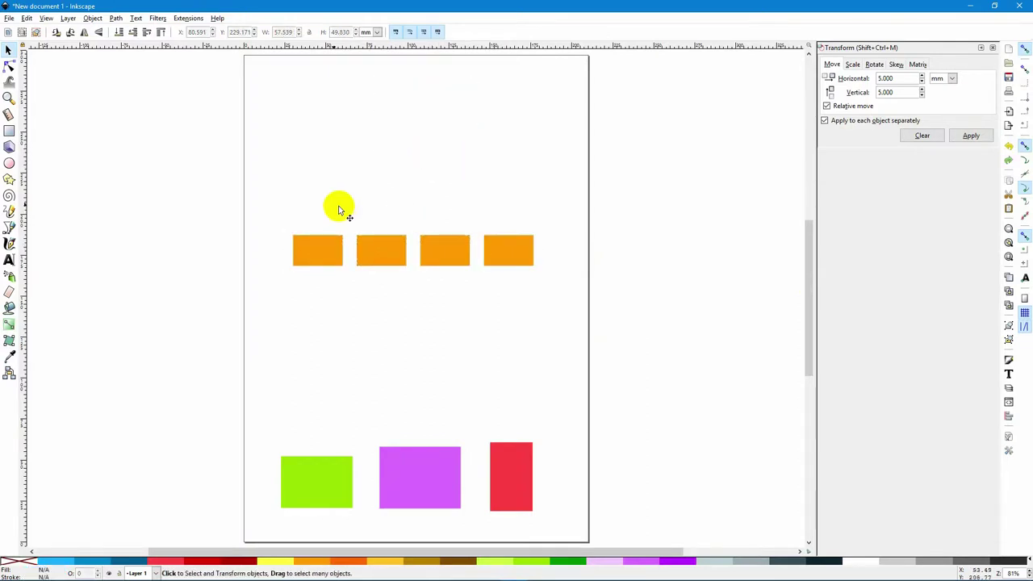
Shift the four orange rectangles slightly to about X 25 mm and stretch them freely to about 165 by 24 mm overall
left_click_drag(273, 213, 549, 294)
left_click(455, 252)
left_click(498, 267)
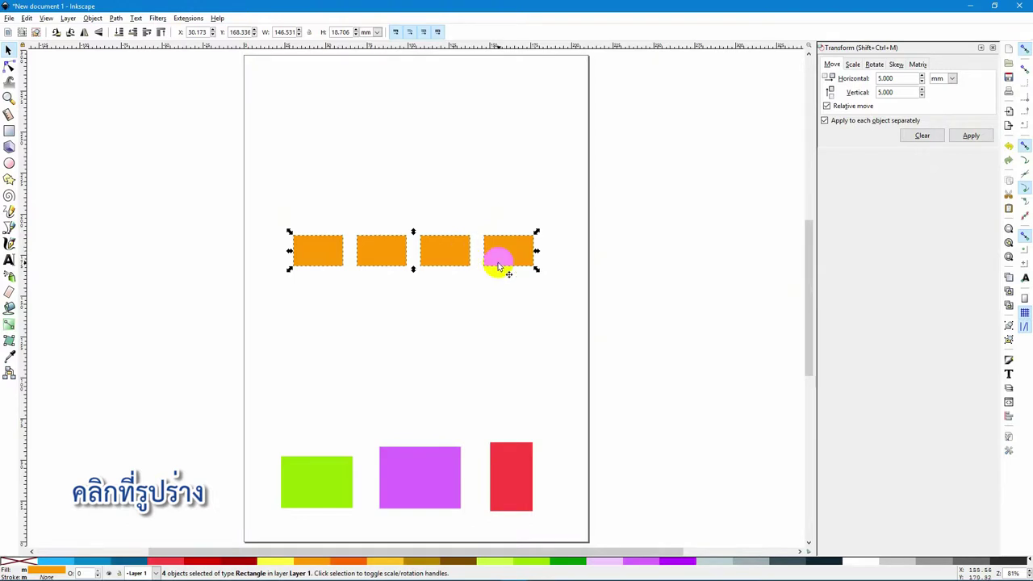
left_click_drag(455, 250, 450, 254)
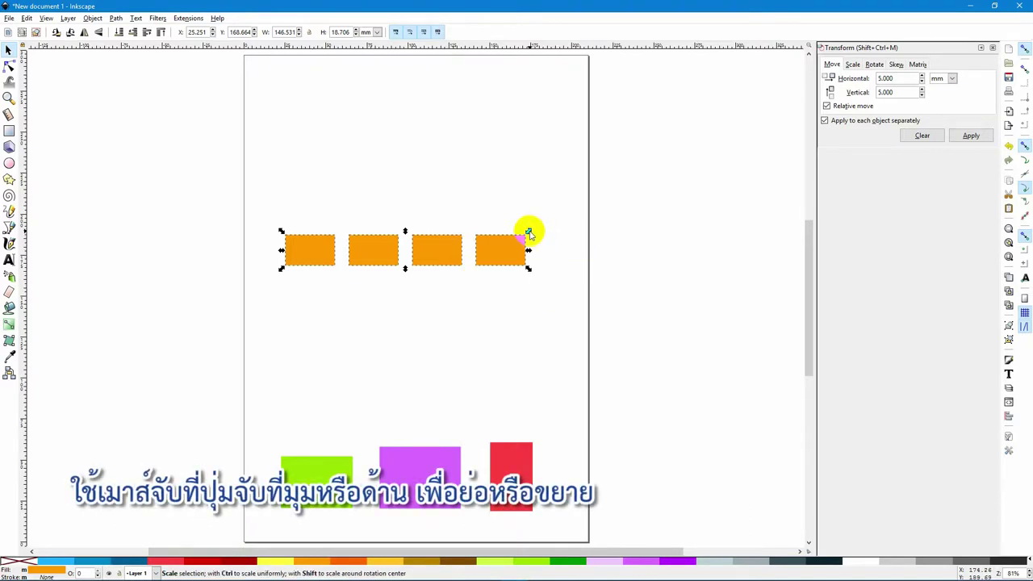
left_click_drag(529, 233, 557, 239)
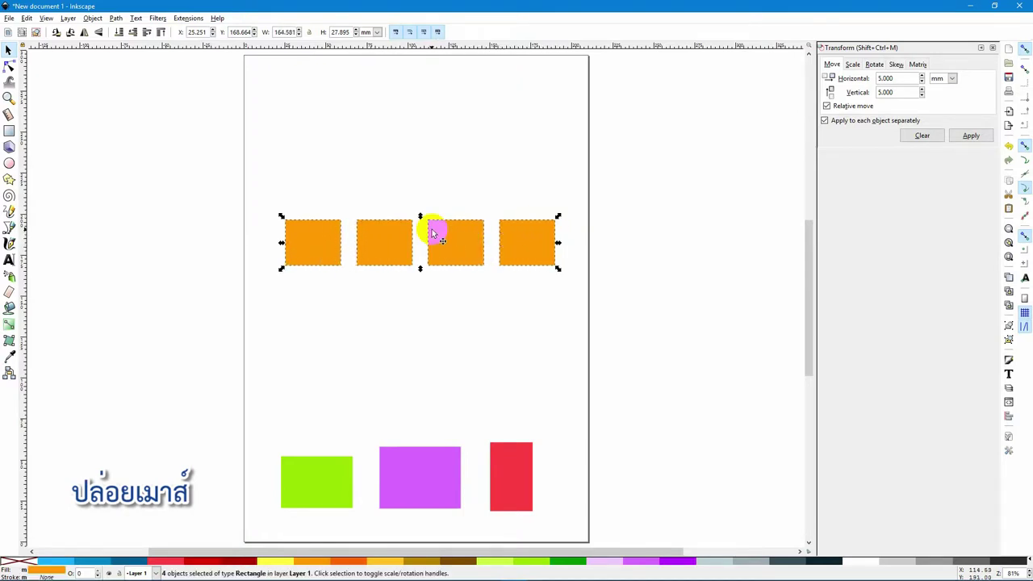
mouse_move(418, 215)
left_mouse_down()
mouse_move(420, 235)
mouse_move(426, 203)
mouse_move(426, 228)
left_mouse_up()
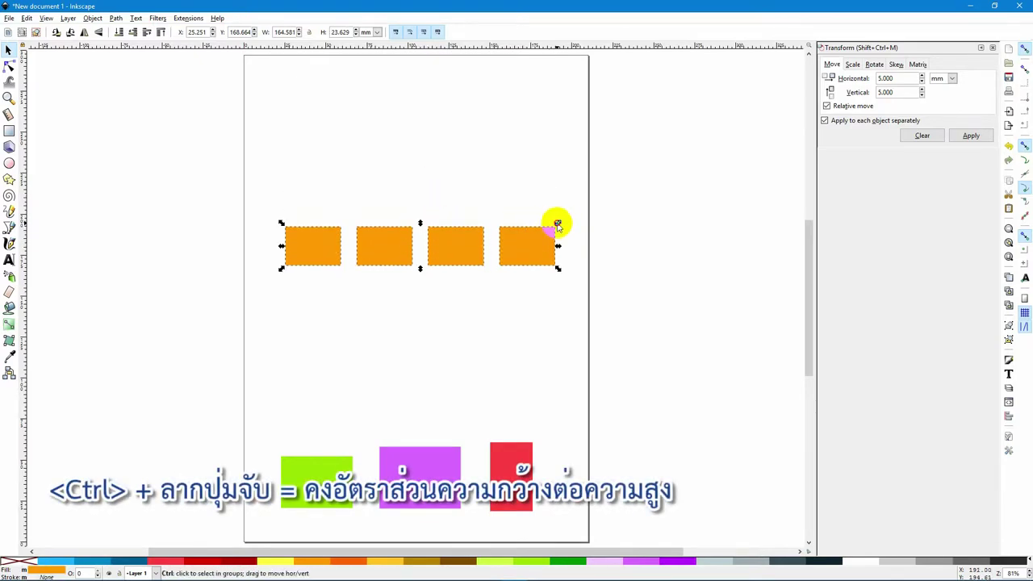
Resize the orange rectangles proportionally, around their centre, and by a whole-number ratio, ending at about 174 by 14 mm overall
mouse_move(540, 225)
left_mouse_down()
mouse_move(581, 199)
mouse_move(487, 254)
mouse_move(548, 219)
left_mouse_up()
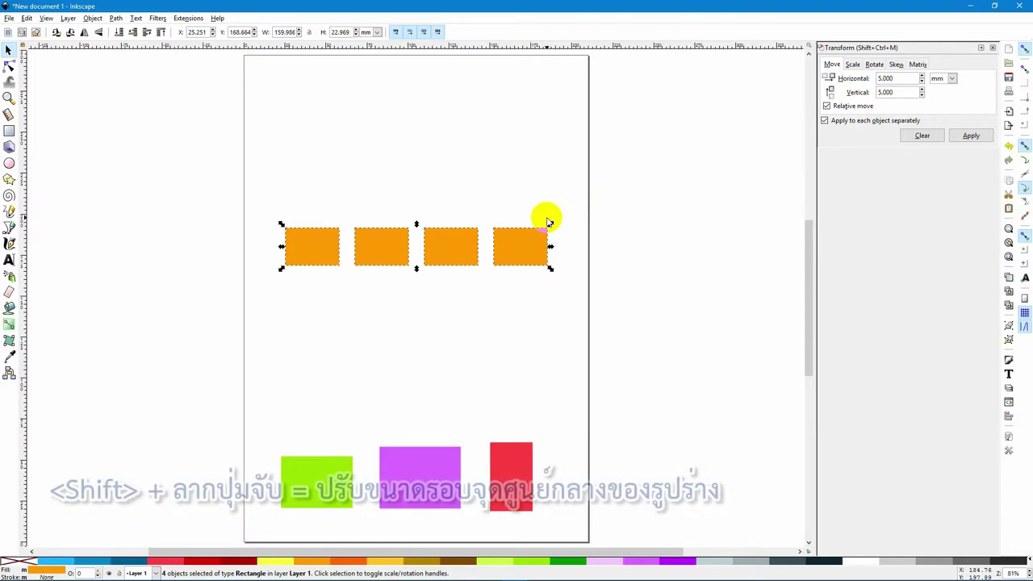
mouse_move(550, 225)
left_mouse_down()
mouse_move(507, 226)
mouse_move(525, 221)
mouse_move(534, 234)
mouse_move(549, 210)
mouse_move(562, 221)
left_mouse_up()
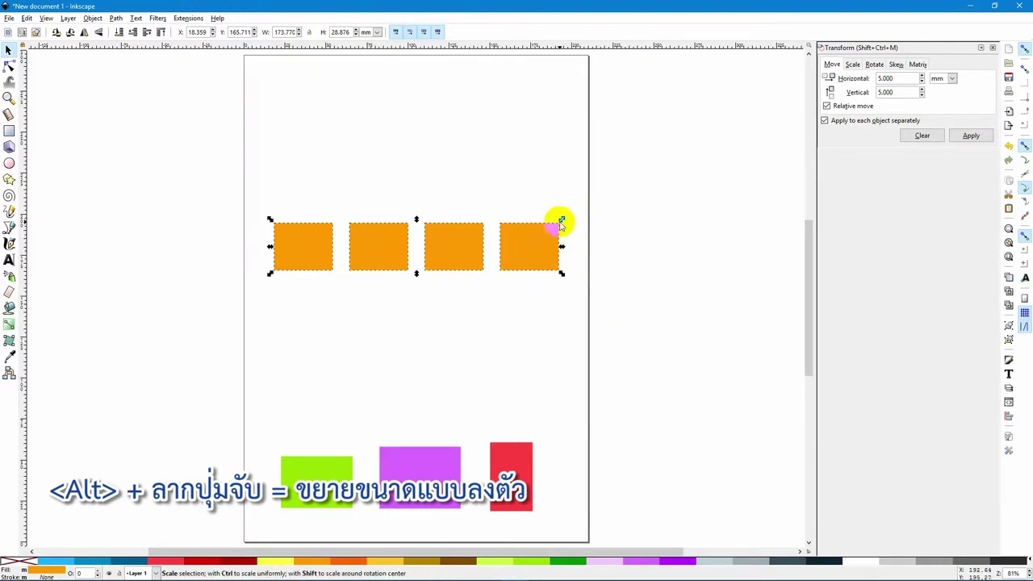
left_click_drag(560, 219, 572, 241)
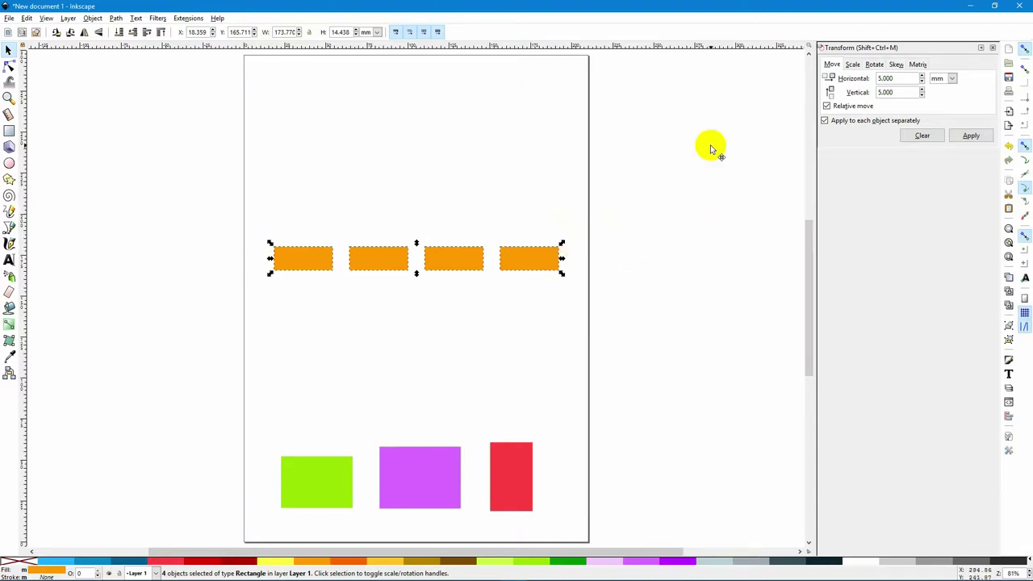
Scale each orange rectangle proportionally to 104.4% three times and move the row to about X 13, Y 165 mm
left_click(853, 64)
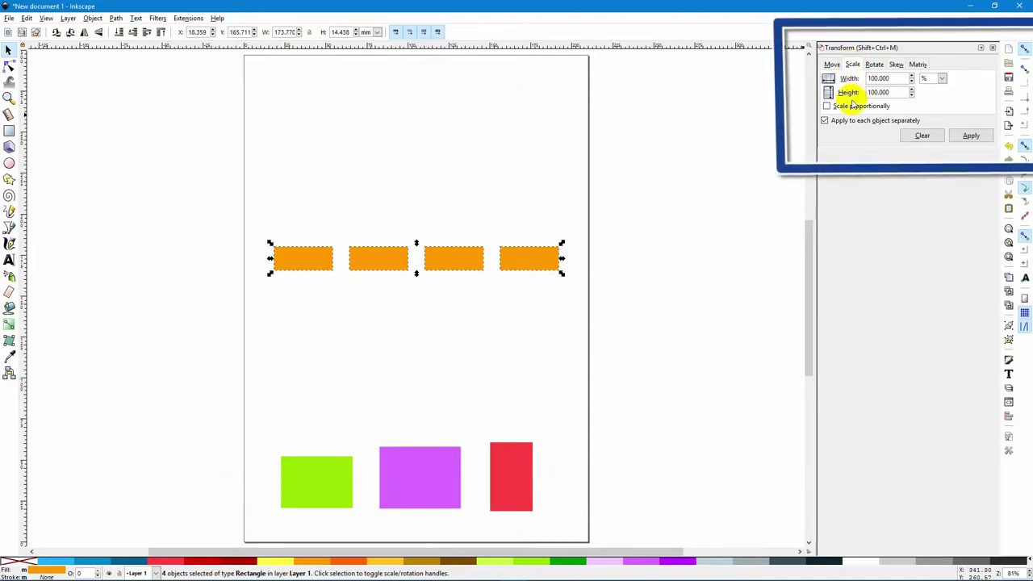
left_click(827, 107)
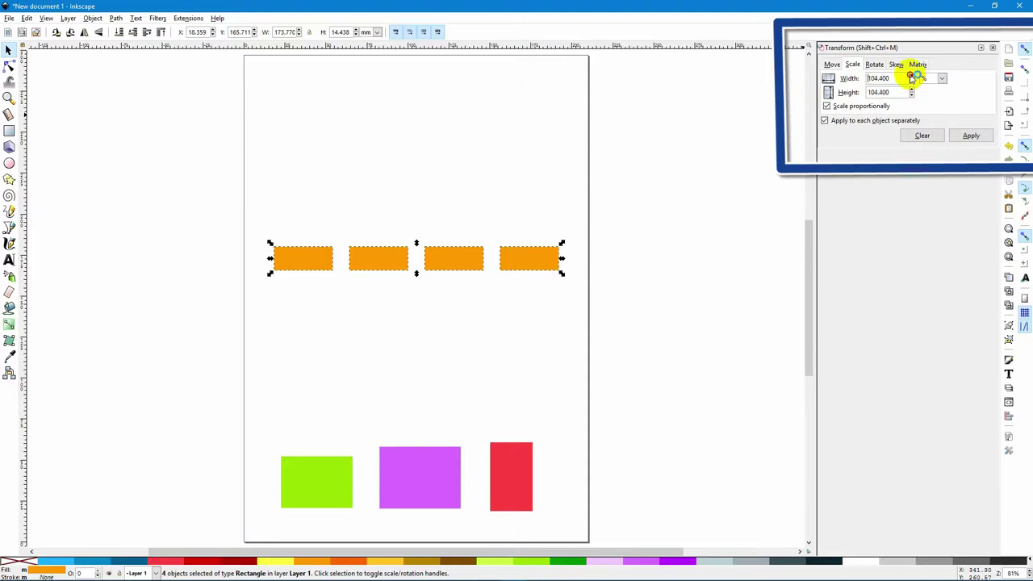
left_click(970, 135)
left_click(970, 136)
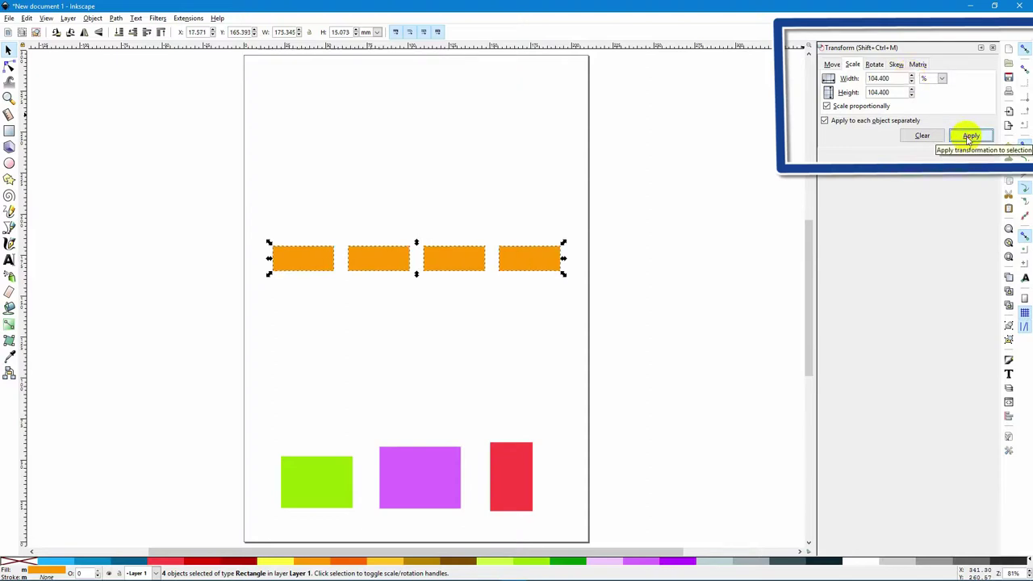
left_click(970, 136)
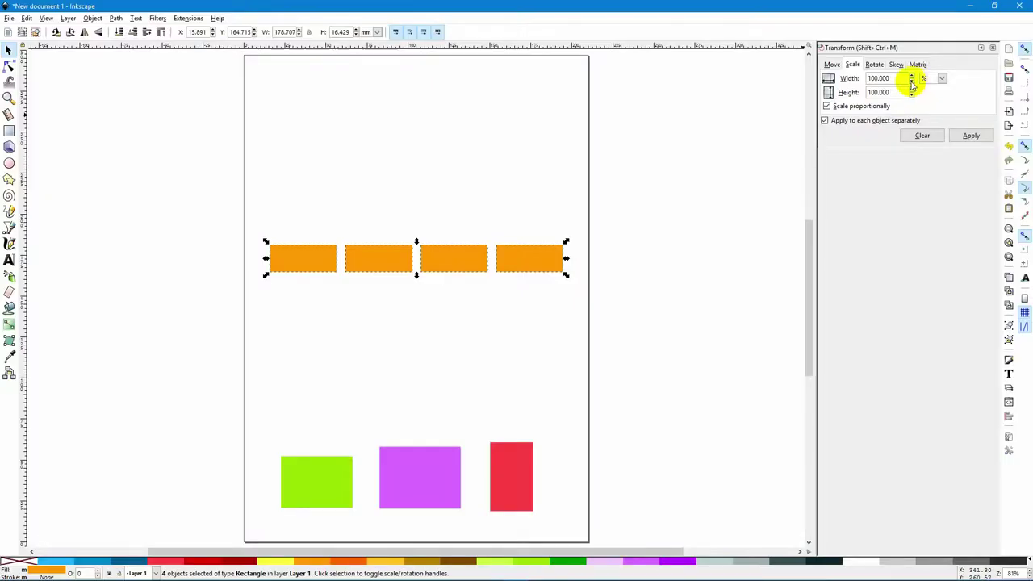
left_click_drag(517, 256, 510, 257)
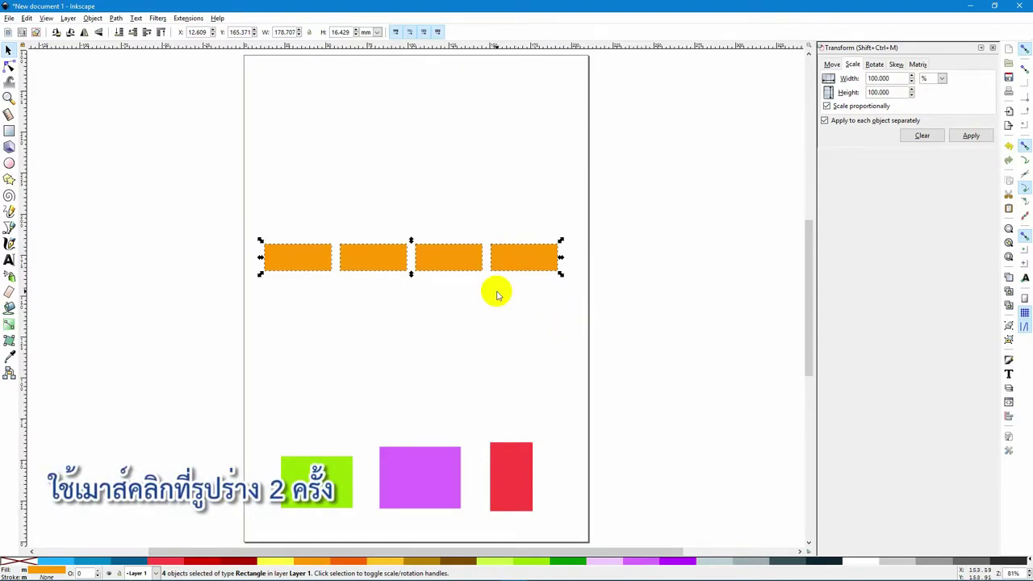
Rotate the four orange rectangles slightly counter-clockwise by hand, to about 179 by 18 mm overall, and try relocating their rotation centre
left_click(444, 261)
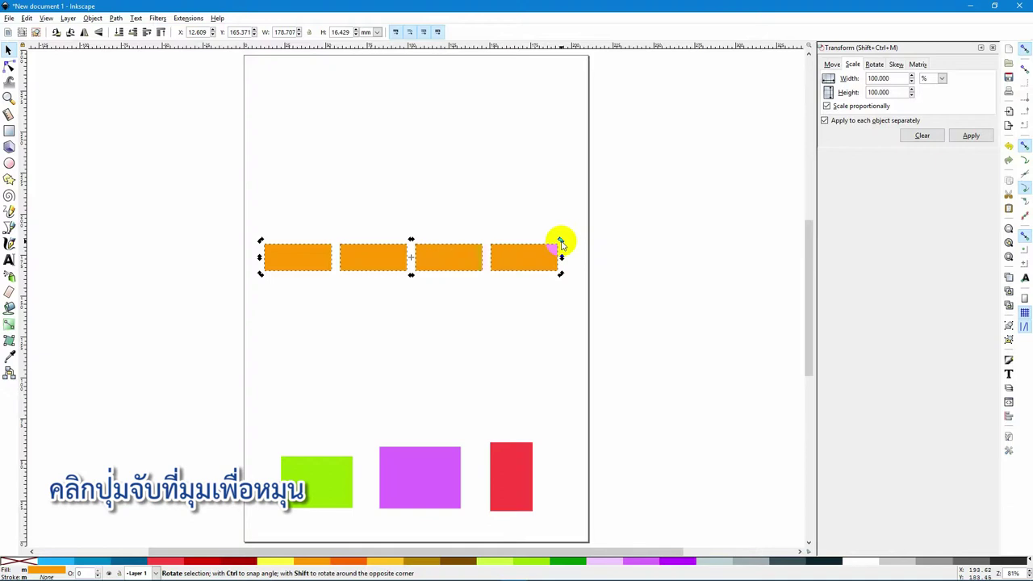
left_click_drag(561, 242, 557, 215)
key("shift")
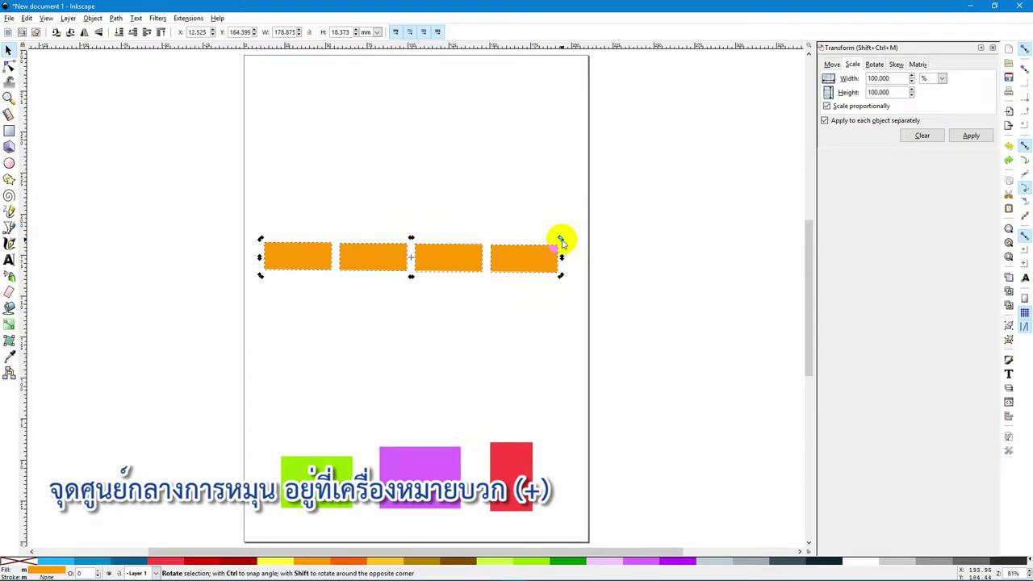
mouse_move(562, 243)
left_mouse_down()
mouse_move(561, 226)
mouse_move(565, 233)
left_mouse_up()
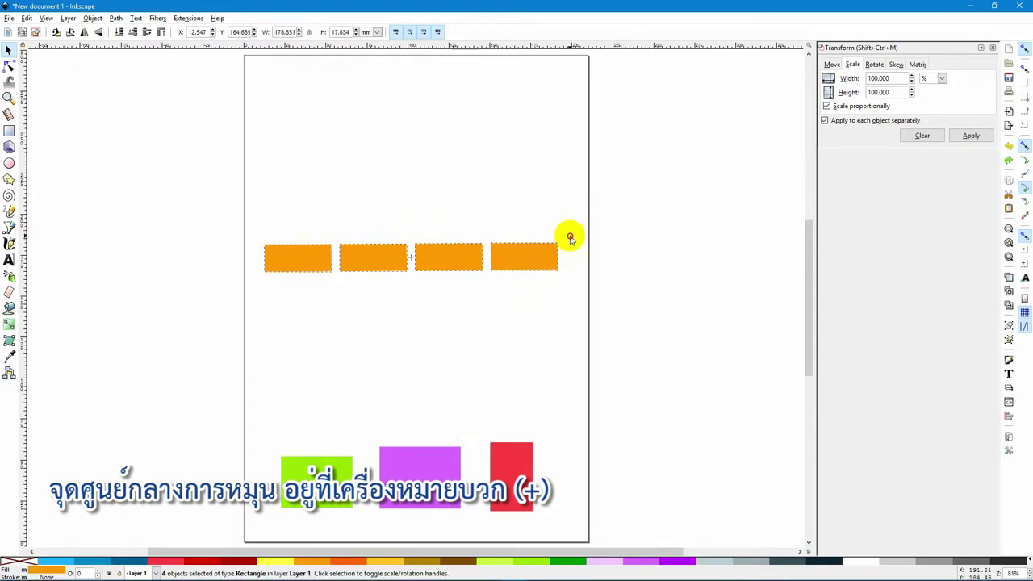
left_click_drag(412, 260, 415, 233)
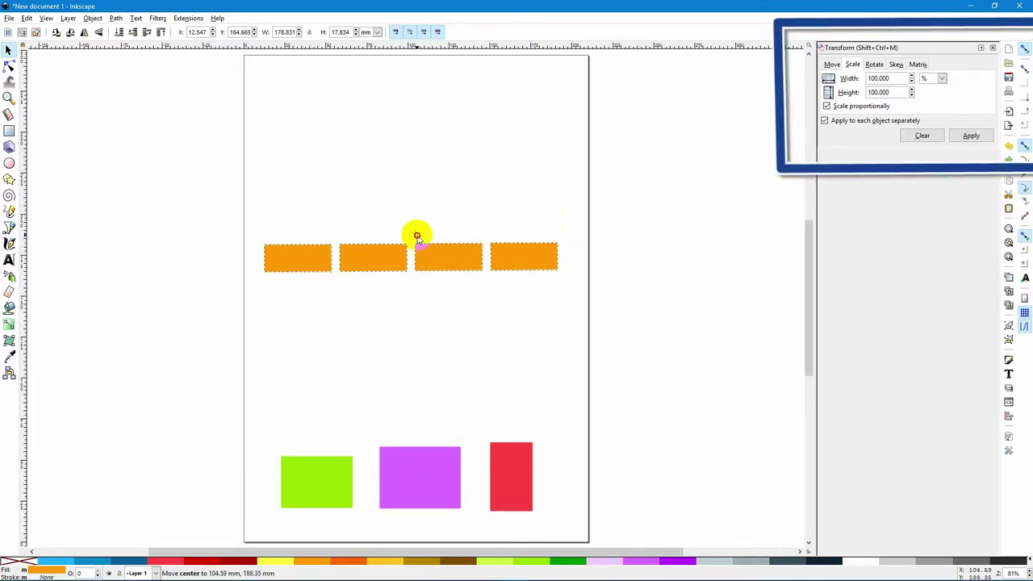
left_click(415, 255)
Try rotating the orange rectangles clockwise as one selection by an exact 15° twice, and undo both rotations
left_click(875, 64)
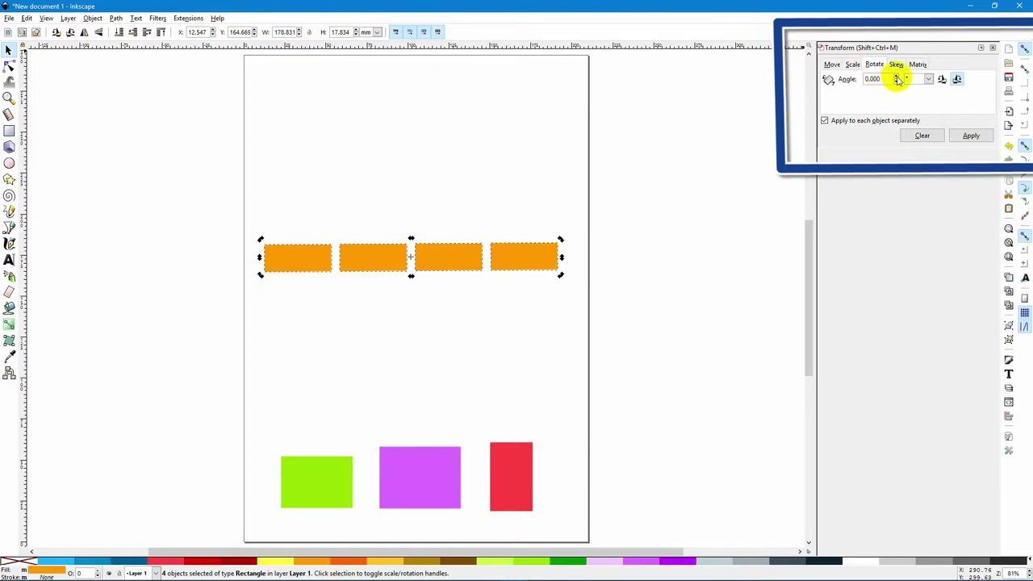
double_click(887, 78)
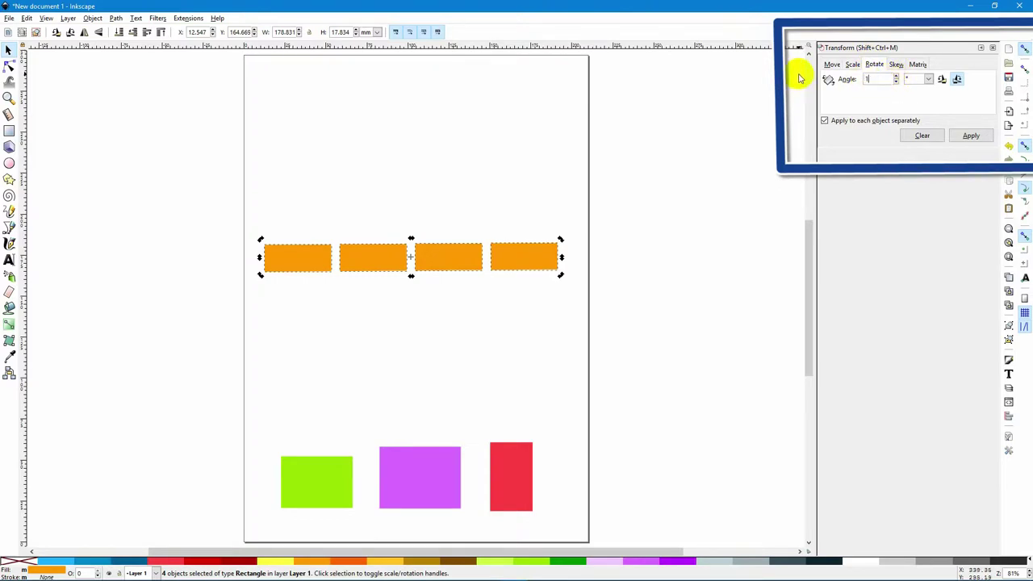
left_click(825, 122)
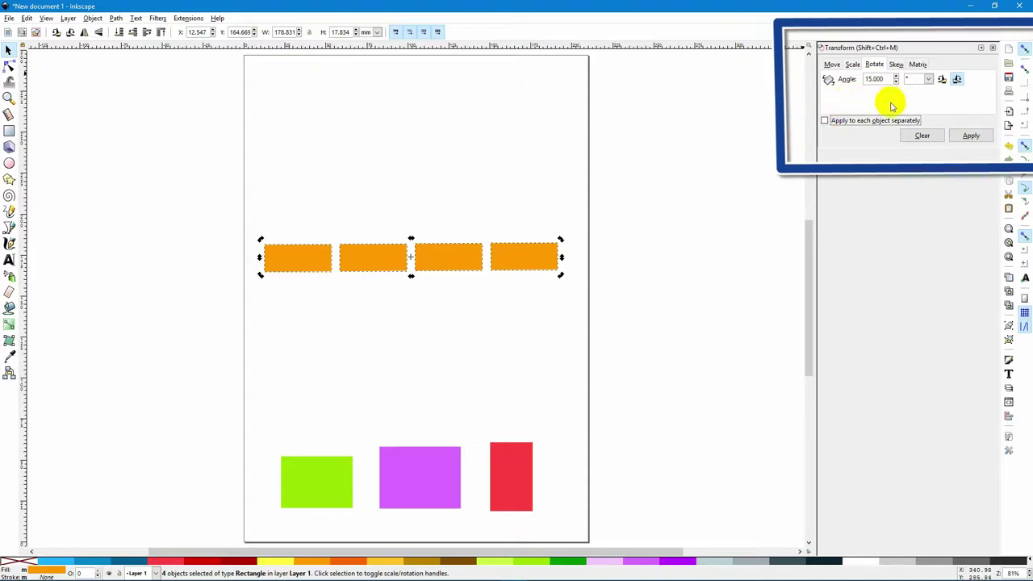
left_click(971, 136)
left_click(971, 137)
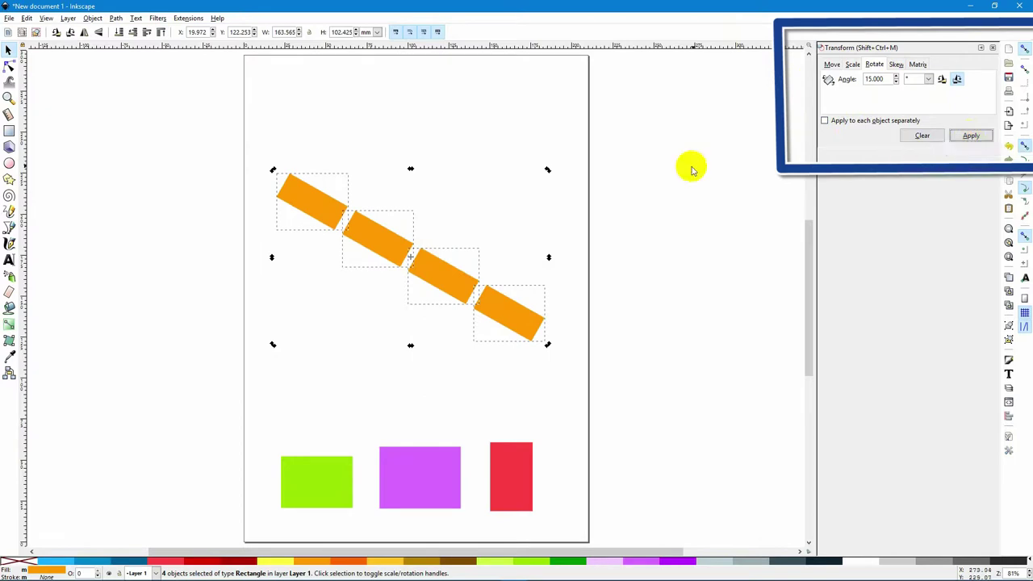
key("ctrl+z")
key("ctrl+z")
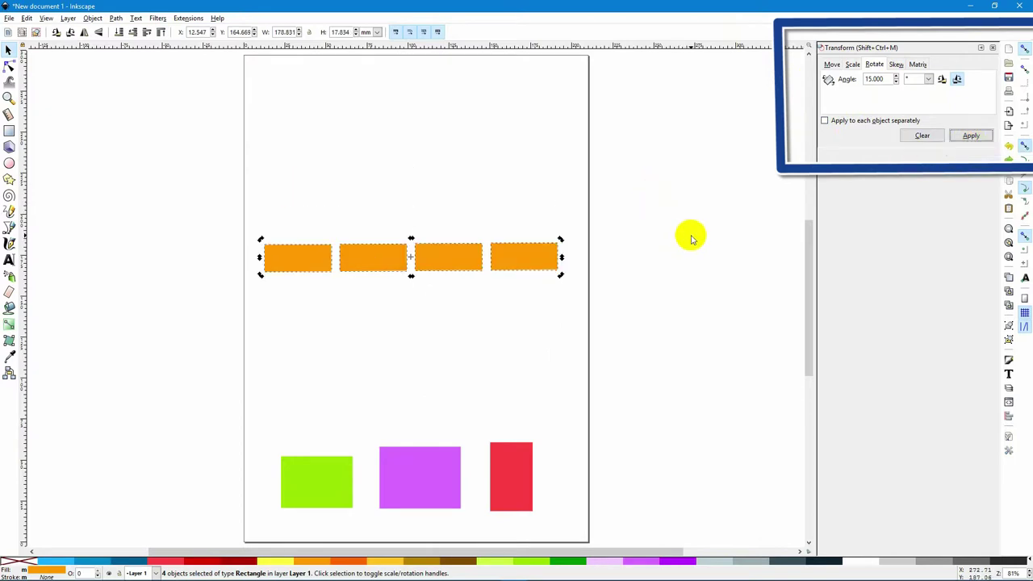
Try rotating the orange rectangles by 15° three times with the transformation applied to each object separately
left_click(824, 121)
left_click(974, 136)
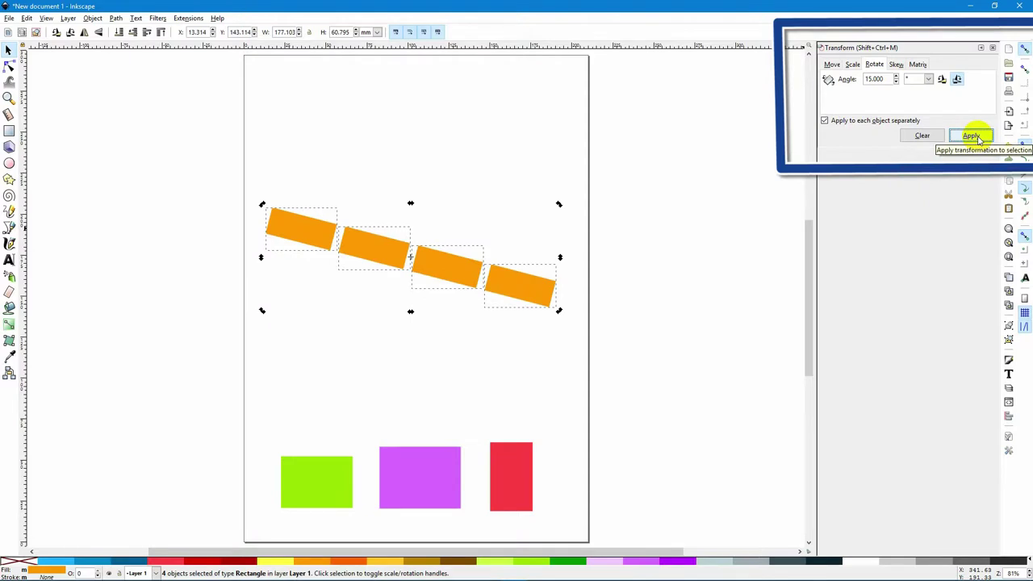
left_click(974, 136)
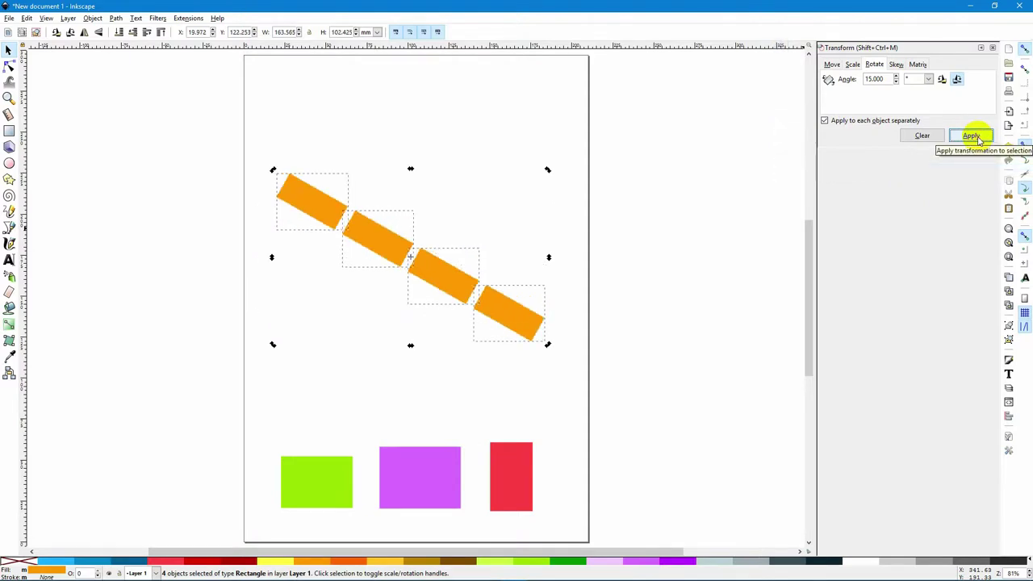
left_click(974, 137)
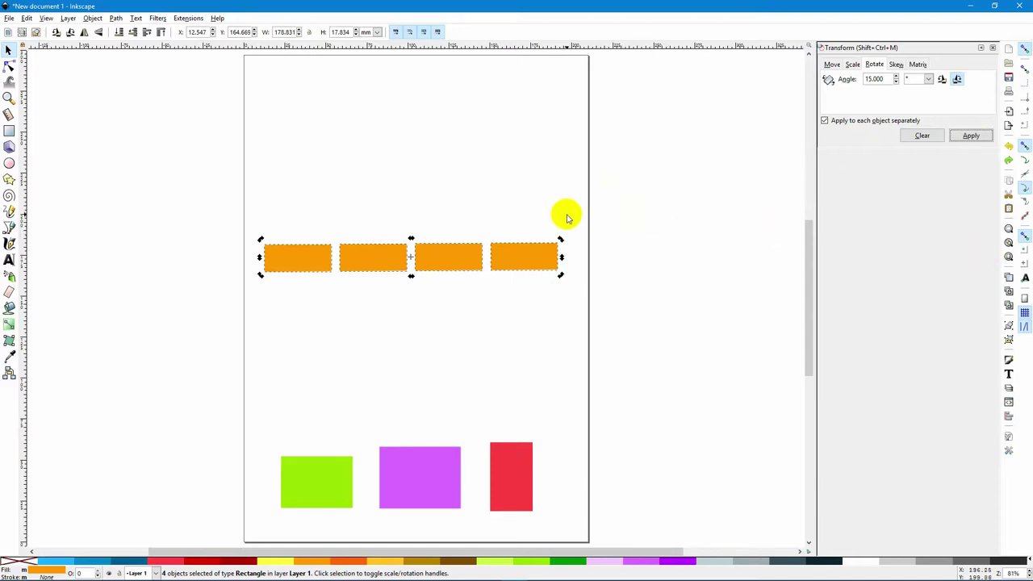
Open the exact skew settings and reselect all four orange rectangles with their rotate and skew handles active
left_click(450, 254)
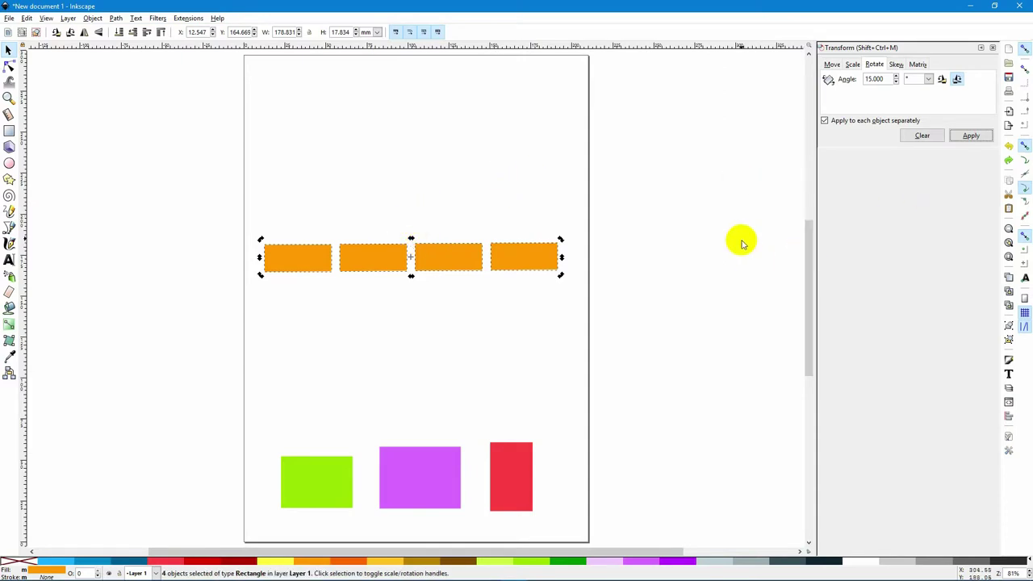
left_click(896, 64)
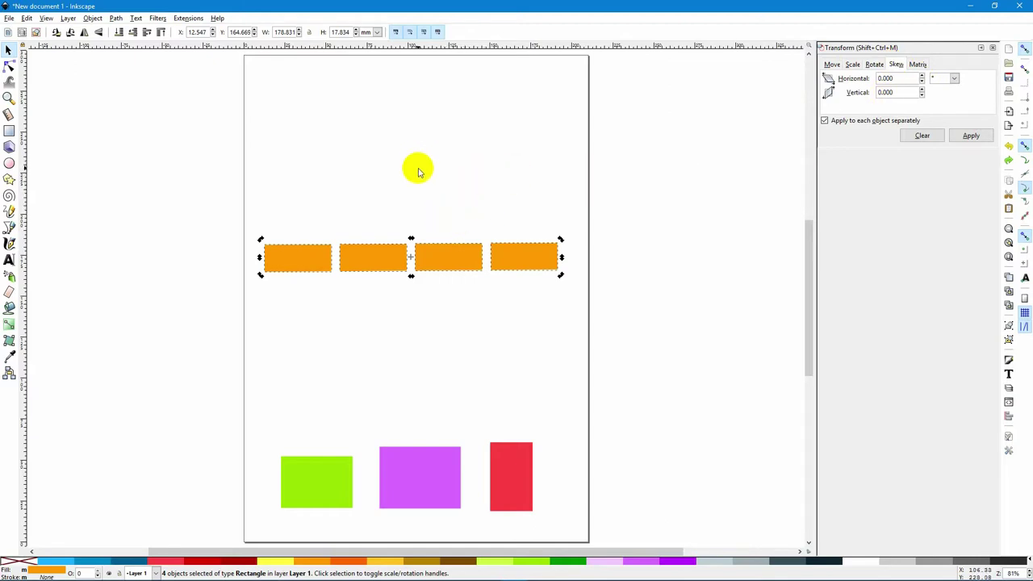
left_click(394, 261)
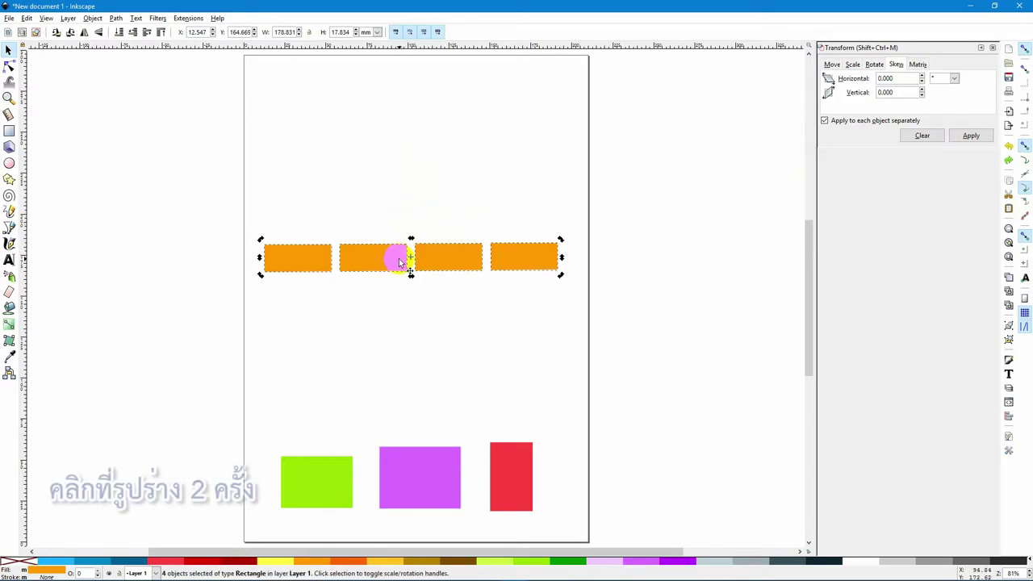
left_click(369, 200)
left_click(389, 264)
left_click(415, 254)
left_click_drag(224, 231, 590, 318)
left_click(440, 258)
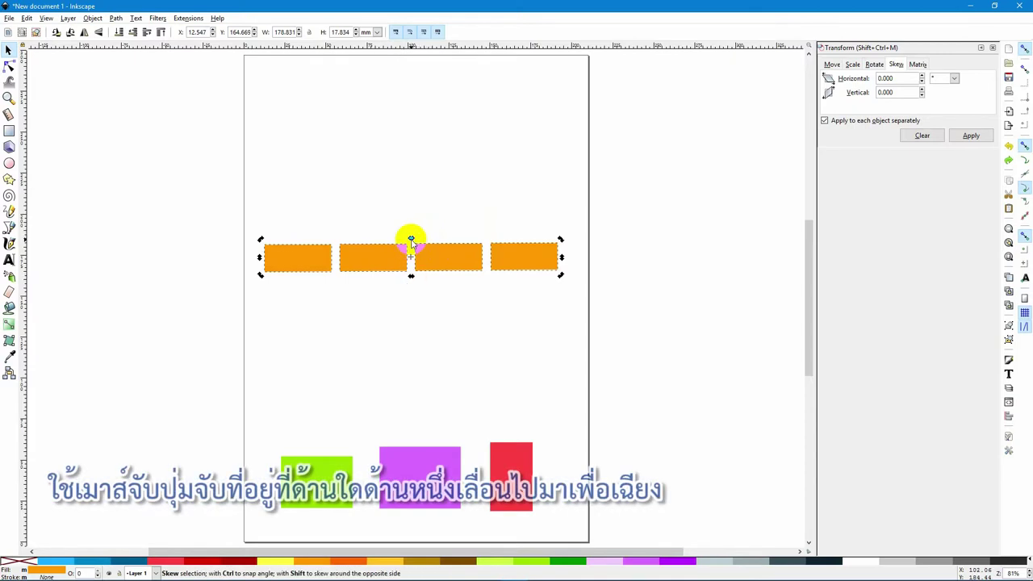
Try skewing the orange rectangles by hand horizontally and vertically, with free and snapped angles, undoing each skew
mouse_move(412, 241)
left_mouse_down()
mouse_move(424, 238)
mouse_move(387, 235)
mouse_move(421, 236)
left_mouse_up()
key("ctrl+z")
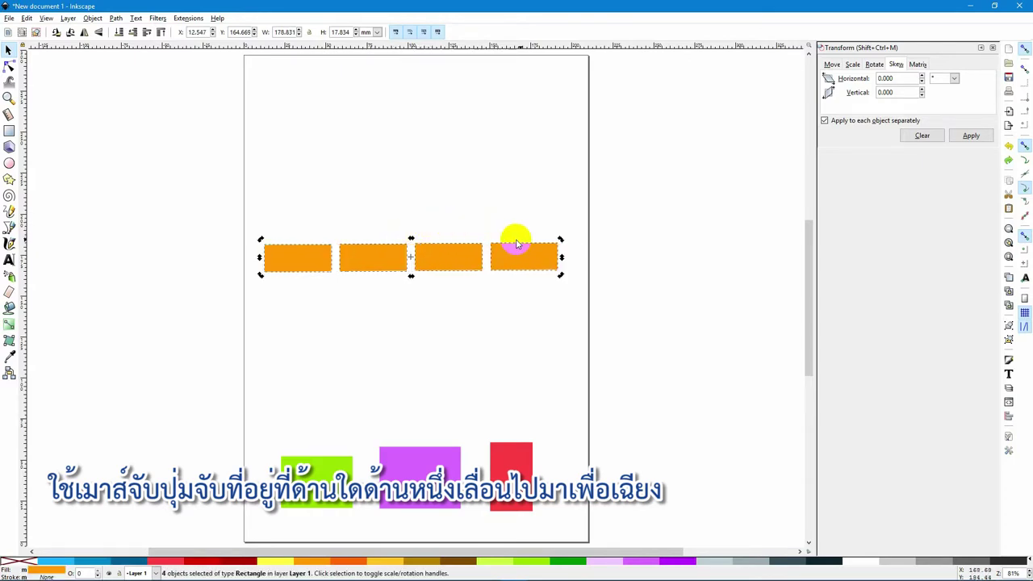
left_click_drag(562, 256, 549, 208)
key("ctrl+z")
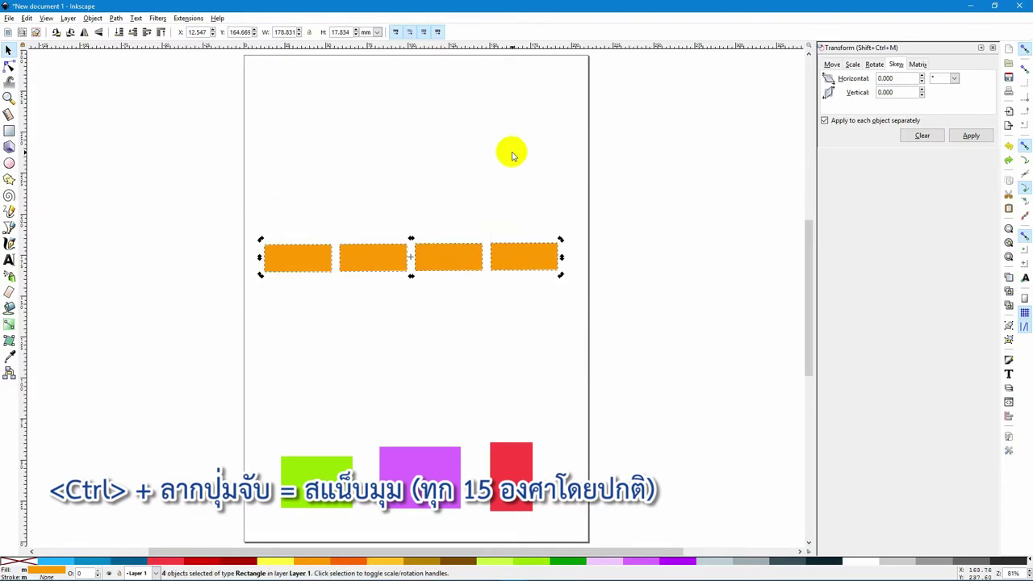
left_click(530, 252)
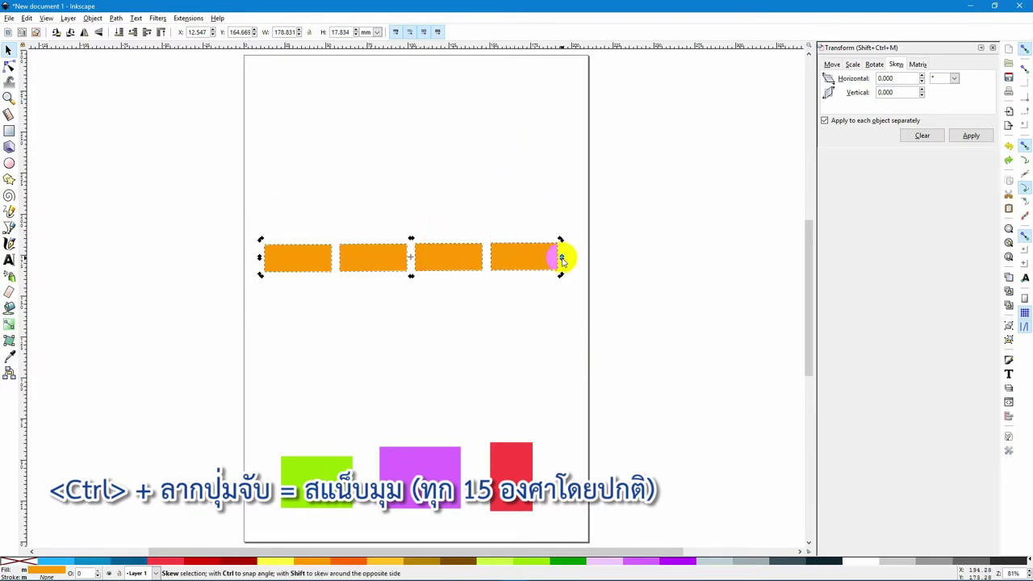
mouse_move(561, 257)
left_mouse_down()
mouse_move(533, 143)
mouse_move(544, 256)
left_mouse_up()
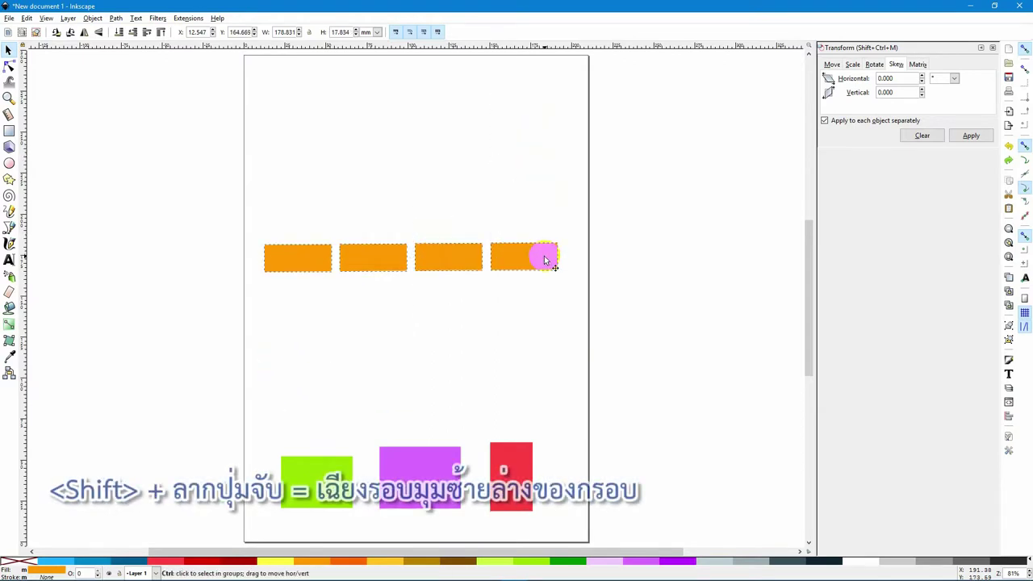
Try skewing the orange rectangles horizontally around their opposite edge, to about 198 mm overall width, and undo it
left_click(307, 251)
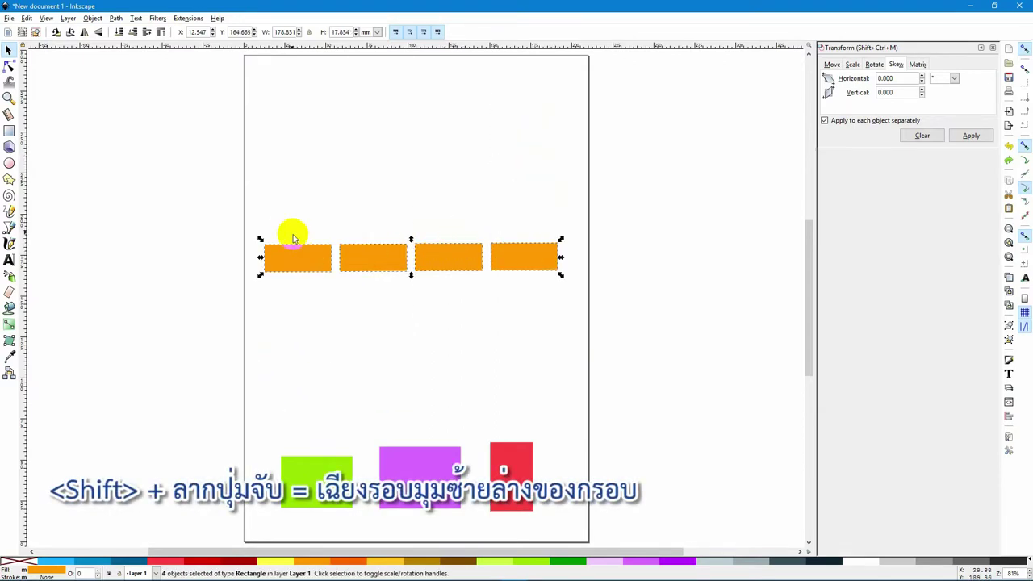
left_click(310, 257)
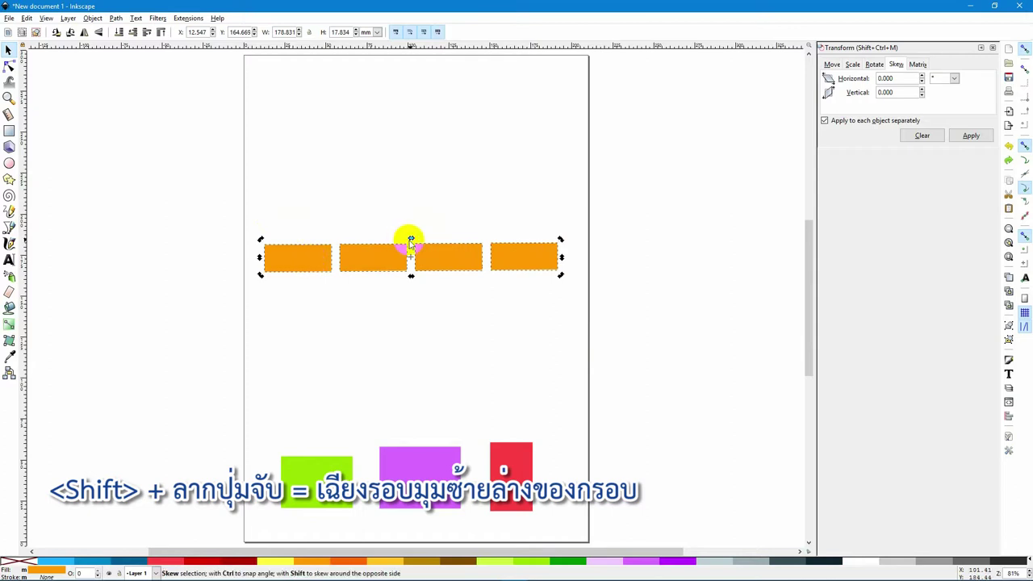
left_click_drag(411, 241, 440, 236)
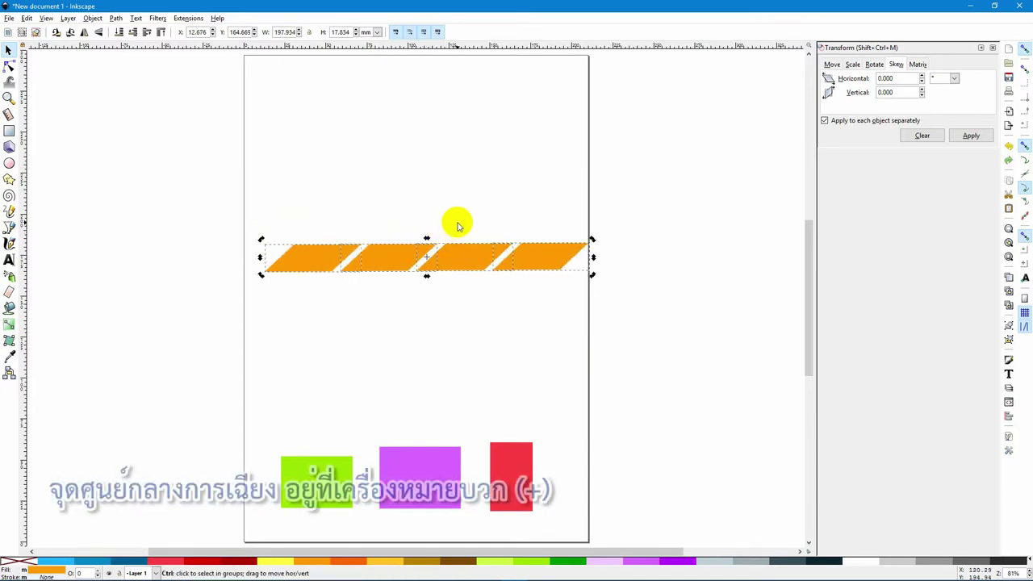
key("ctrl+z")
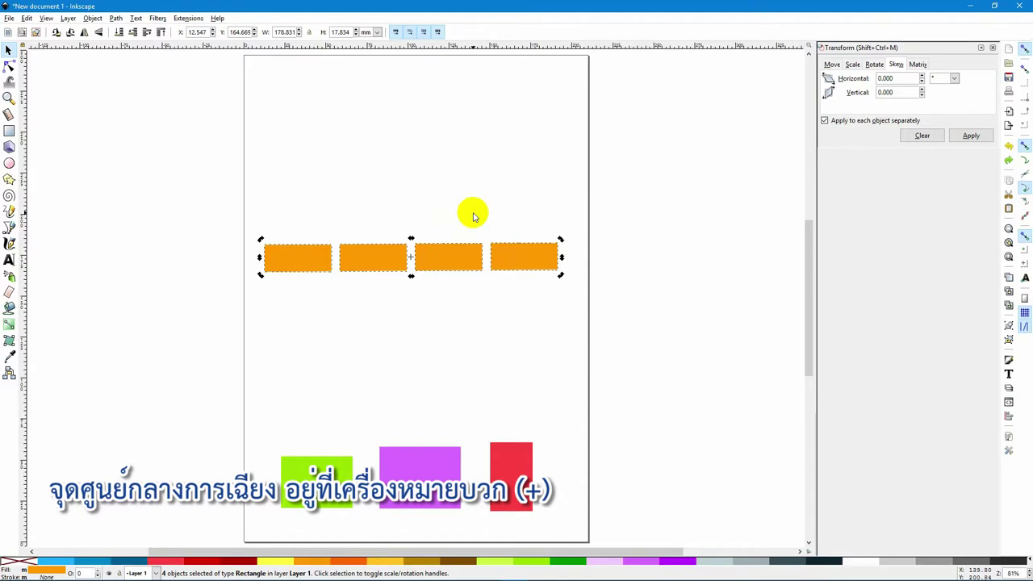
Skew the orange rectangles vertically by exactly 15°, comparing the transformation per object with the selection as a whole
left_click(922, 89)
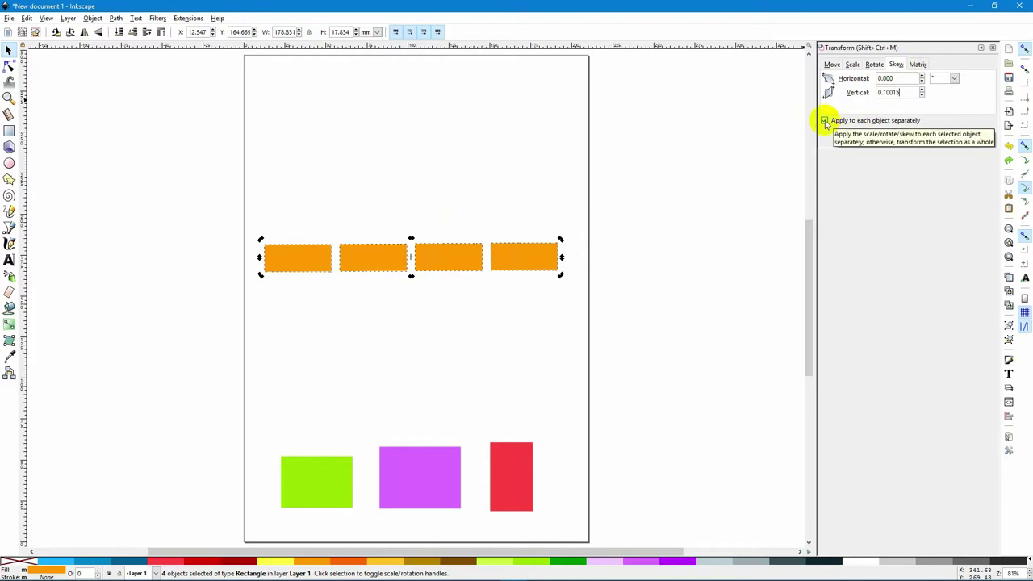
double_click(904, 92)
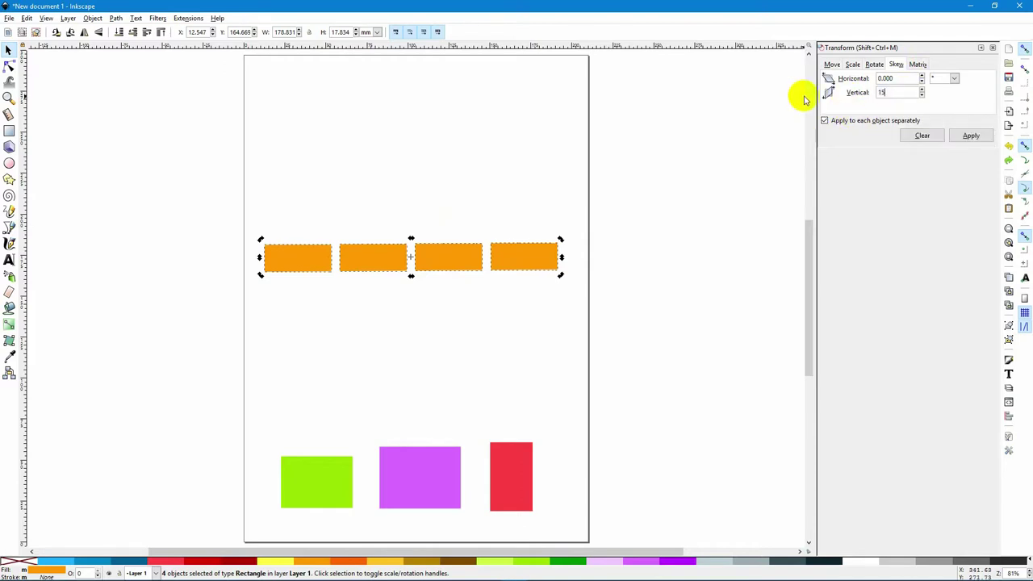
left_click(971, 136)
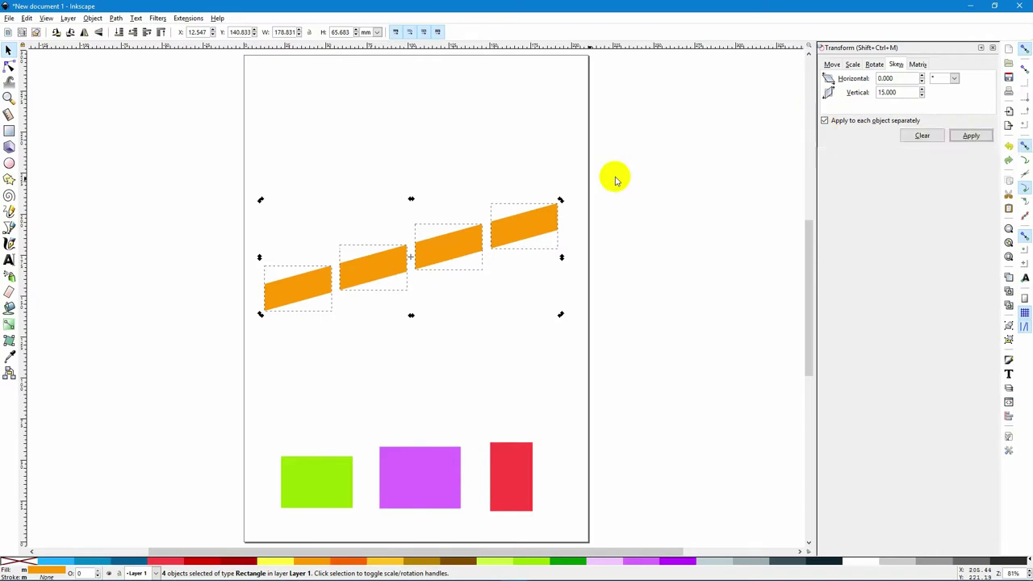
key("ctrl+z")
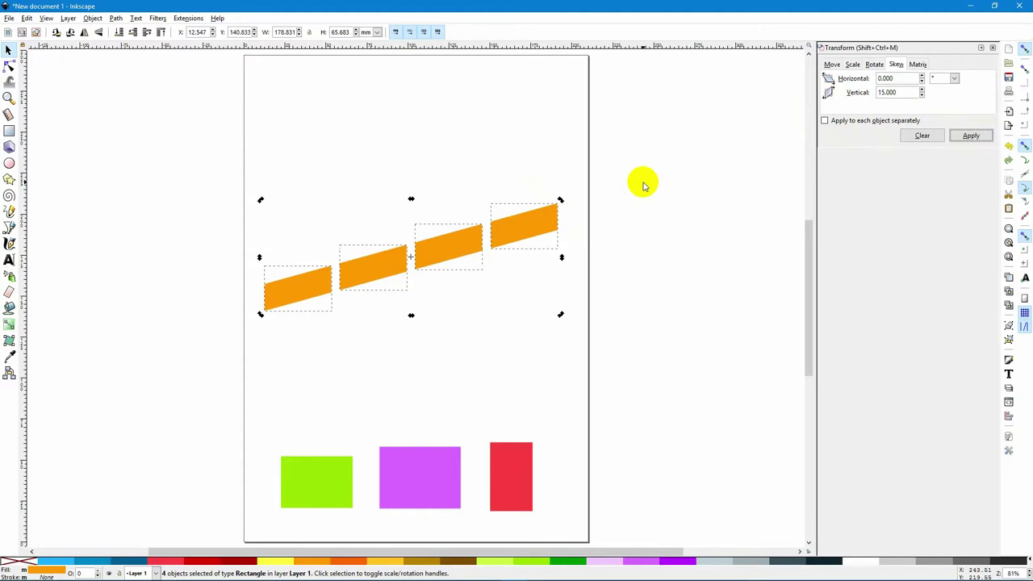
Delete the two rightmost skewed orange rectangles and move the remaining pair to about X 54, Y 162 mm
left_click(608, 166)
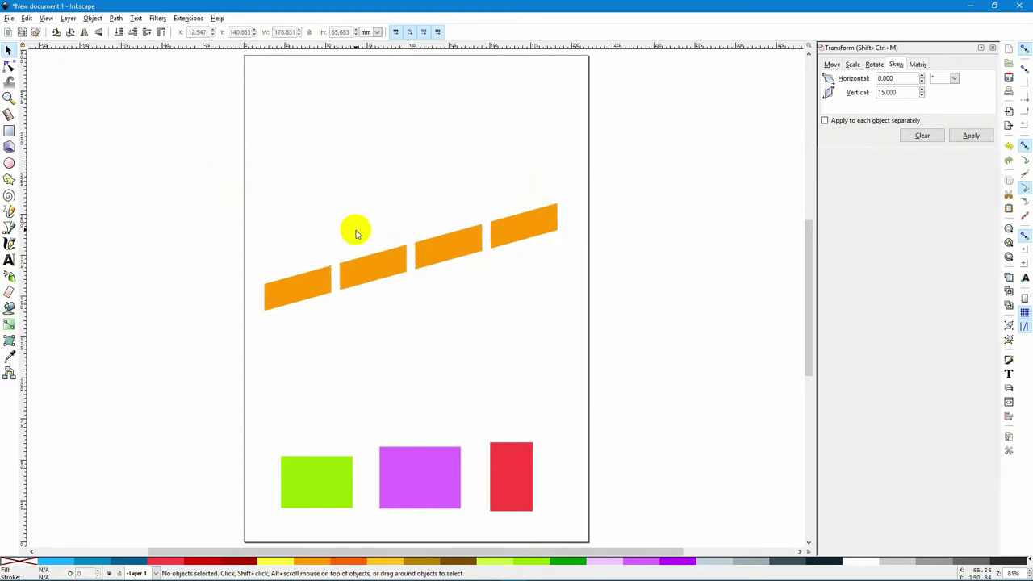
left_click_drag(420, 199, 565, 294)
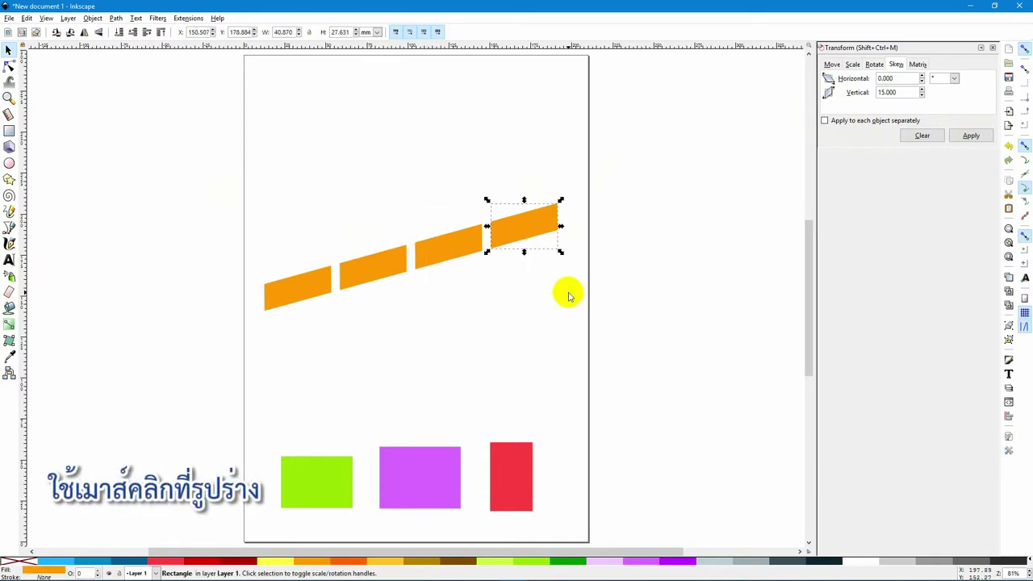
key("Delete")
left_click(461, 247)
key("Delete")
left_click_drag(242, 232, 439, 346)
left_click_drag(380, 269, 457, 236)
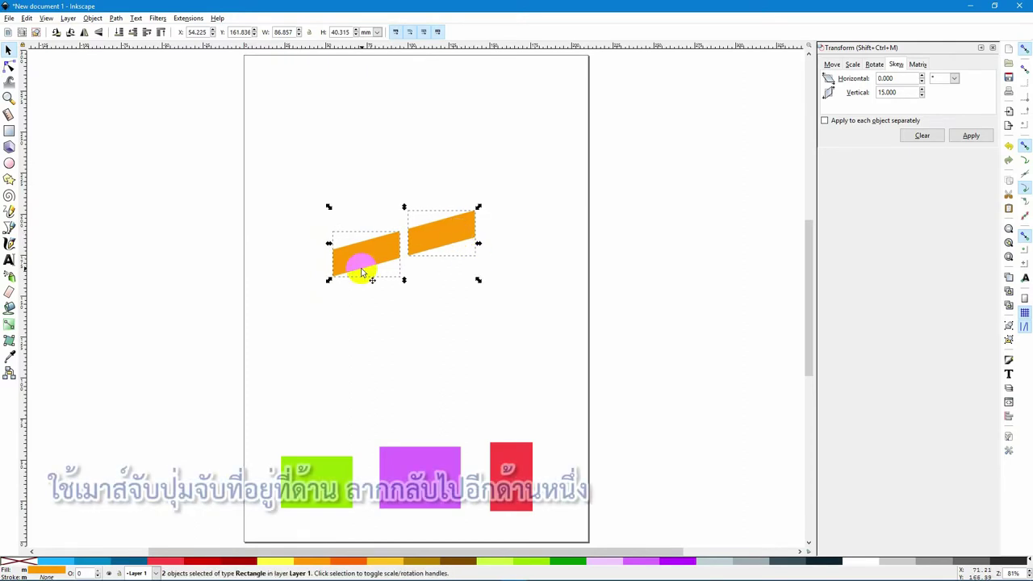
Try flipping and stretching the orange pair by hand, ending at about 109 by 42 mm overall, and mirror it to slope down to the right
mouse_move(329, 244)
left_mouse_down()
mouse_move(607, 245)
mouse_move(330, 263)
left_mouse_up()
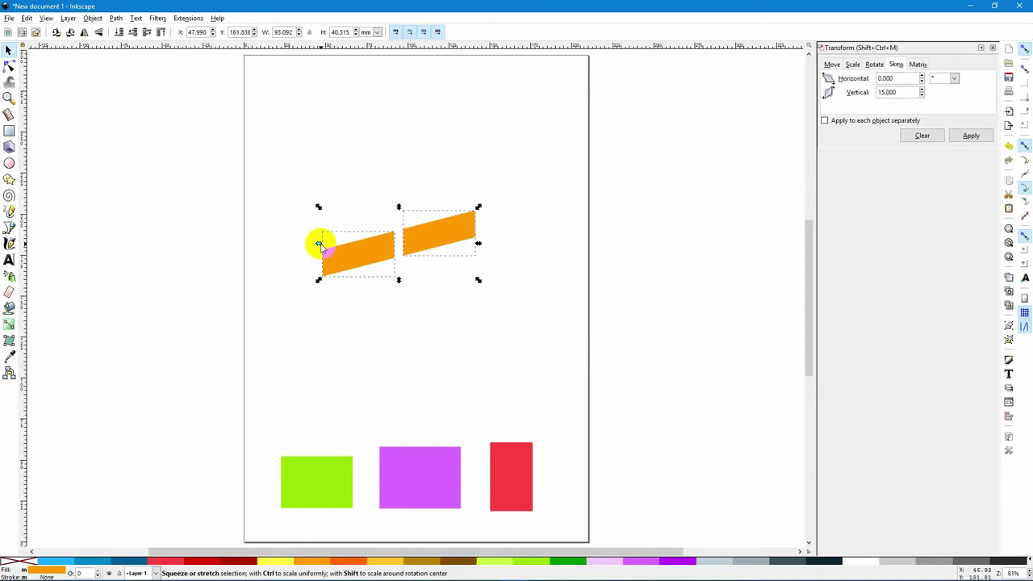
key("shift")
mouse_move(320, 244)
left_mouse_down()
mouse_move(652, 245)
mouse_move(654, 204)
mouse_move(461, 253)
mouse_move(304, 251)
left_mouse_up()
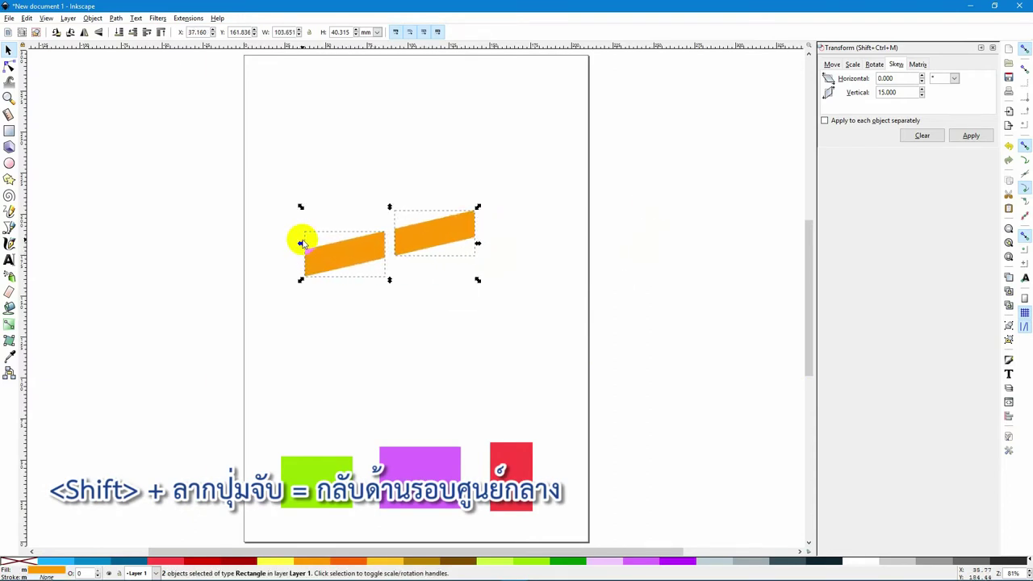
left_click_drag(301, 245, 292, 224)
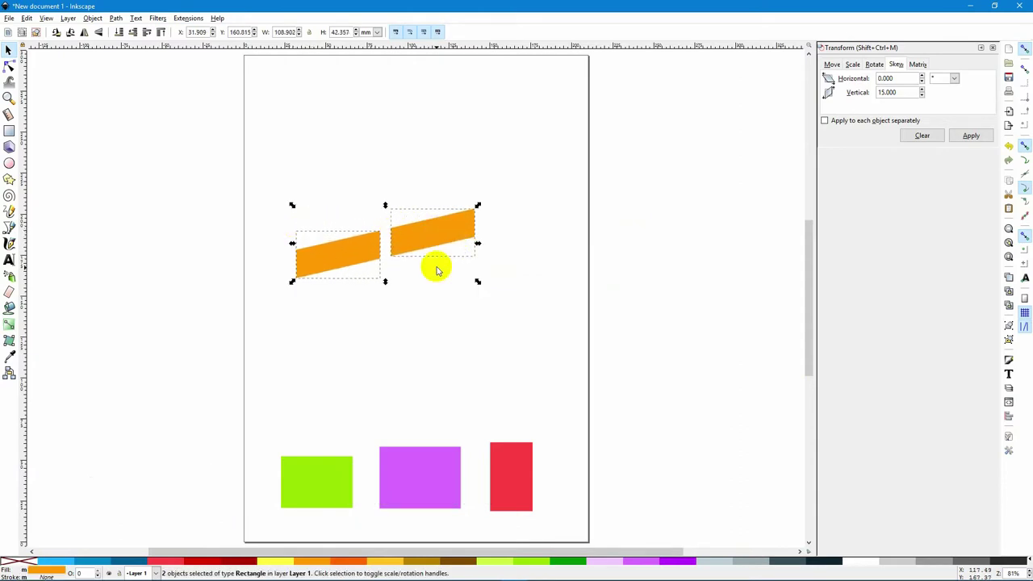
key("v")
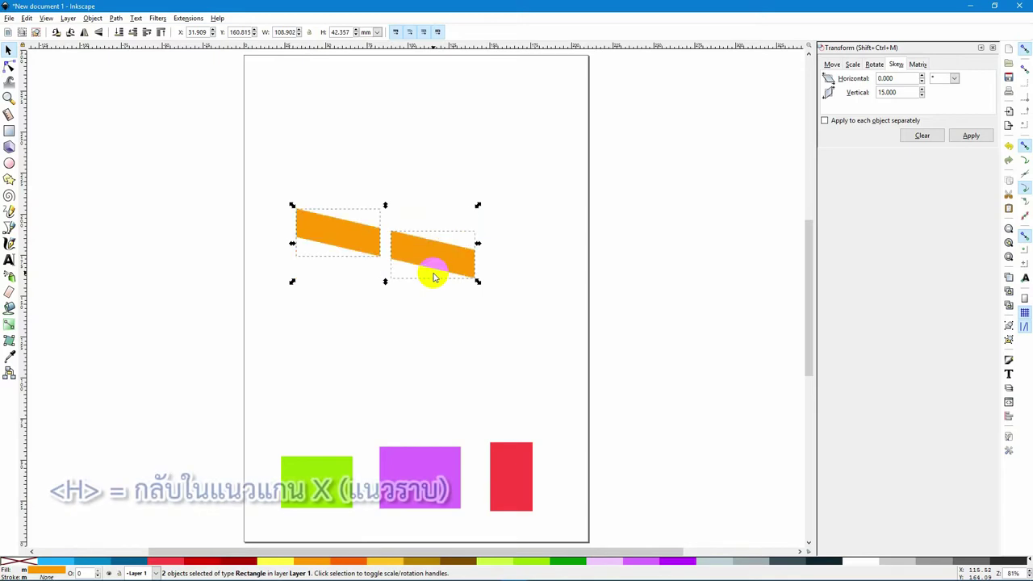
Flip the orange pair horizontally and vertically, and delete it from the page
key("h")
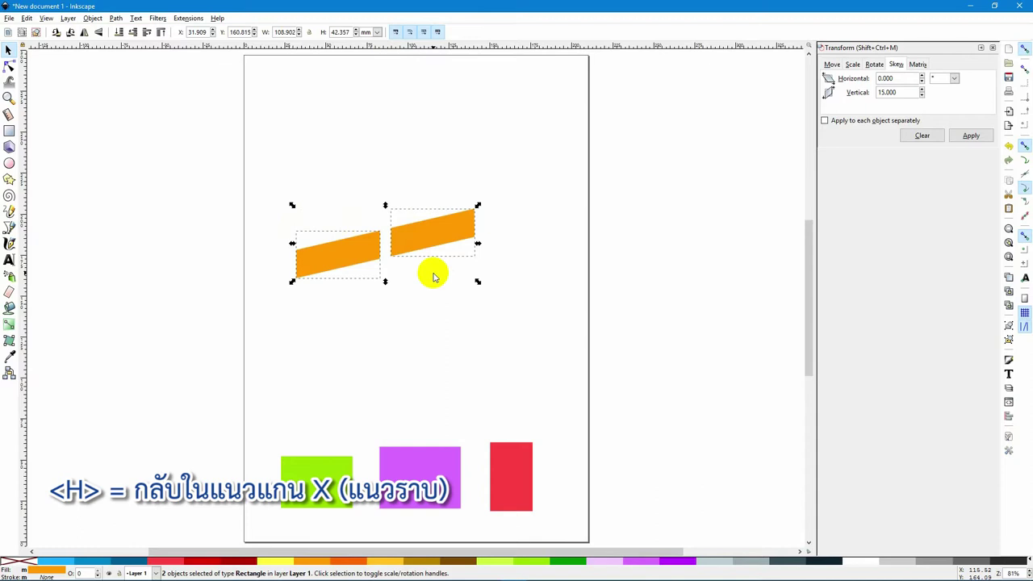
key("v")
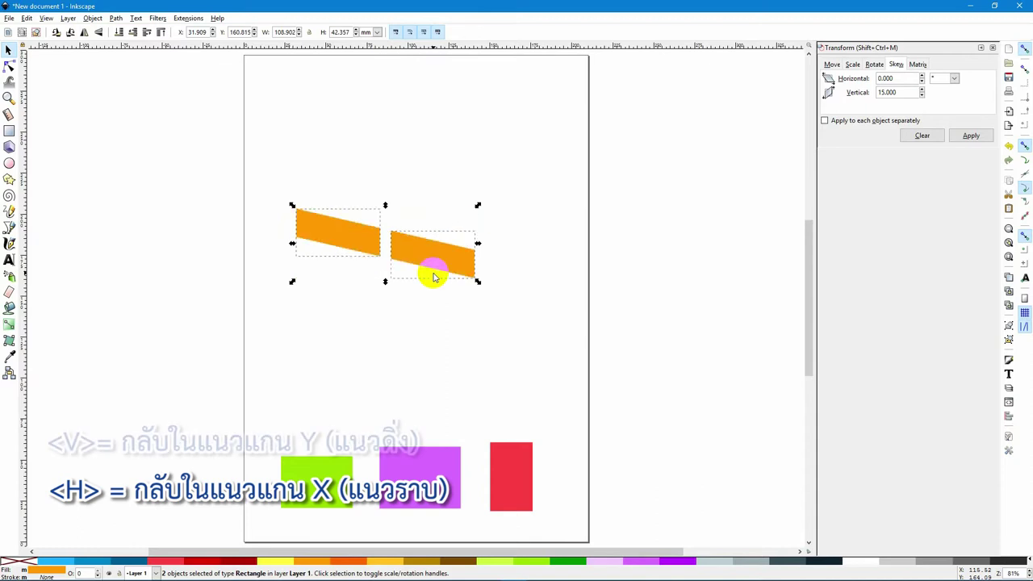
key("v")
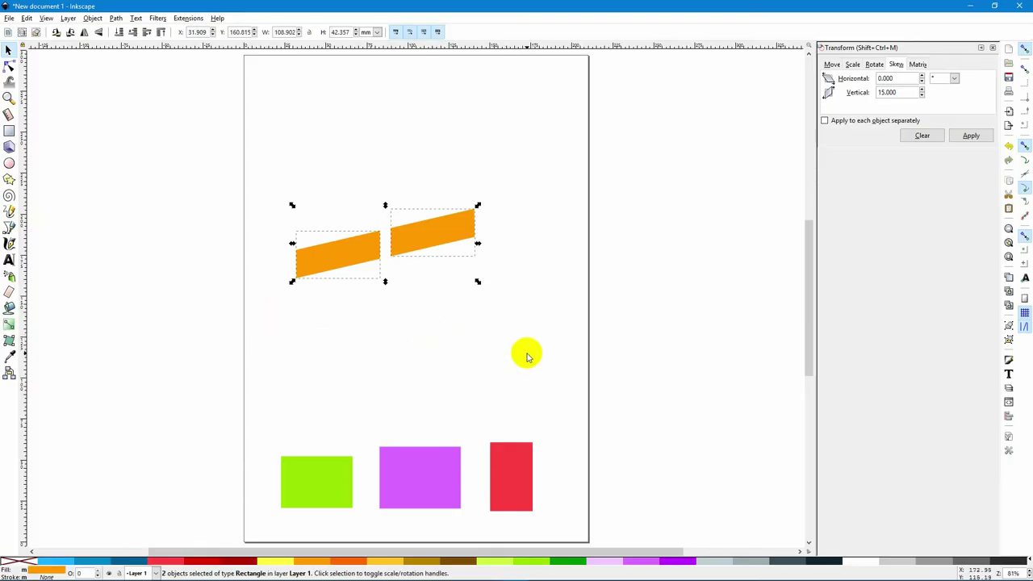
key("Delete")
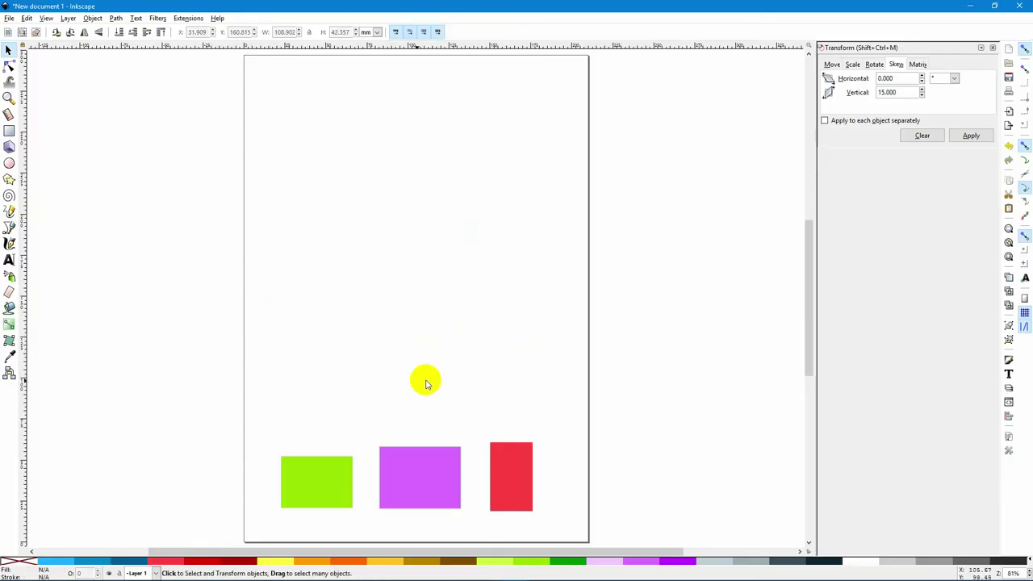
Move the green, purple and red rectangles up to about X 24, Y 155 mm, and replace the Transform dialog with Align and Distribute
left_click_drag(240, 434, 571, 540)
left_click_drag(521, 493, 518, 262)
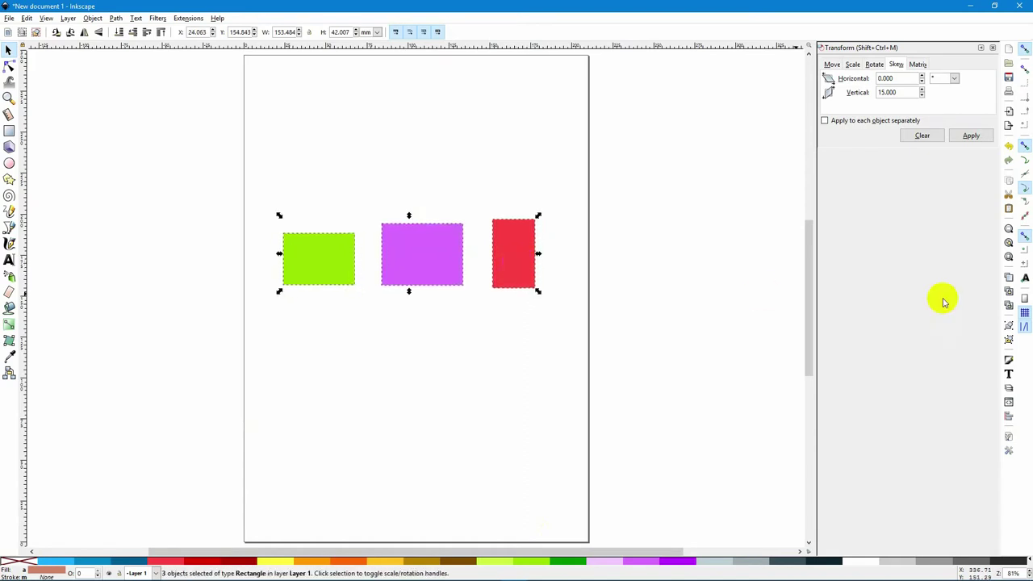
left_click(995, 48)
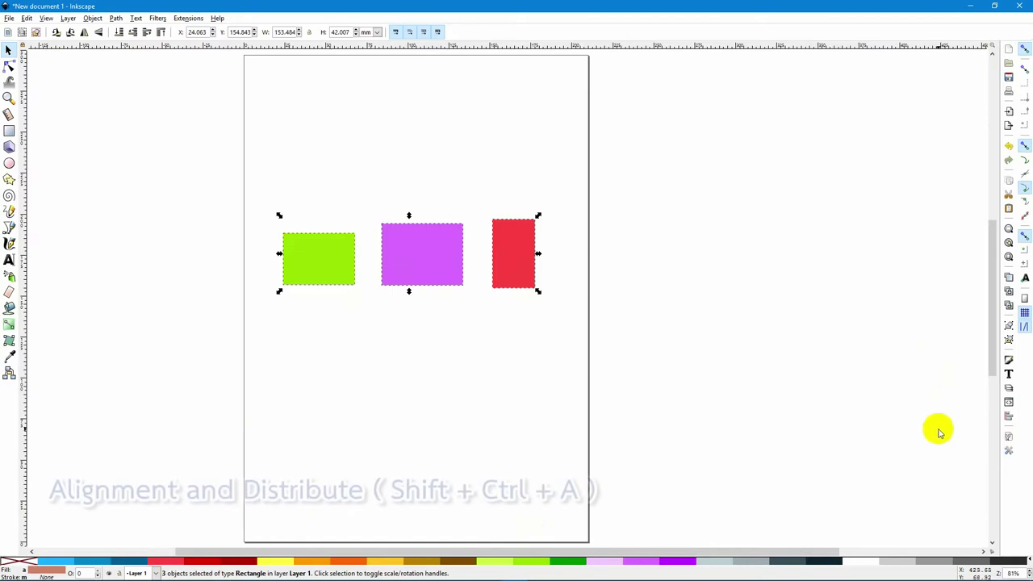
left_click(1009, 417)
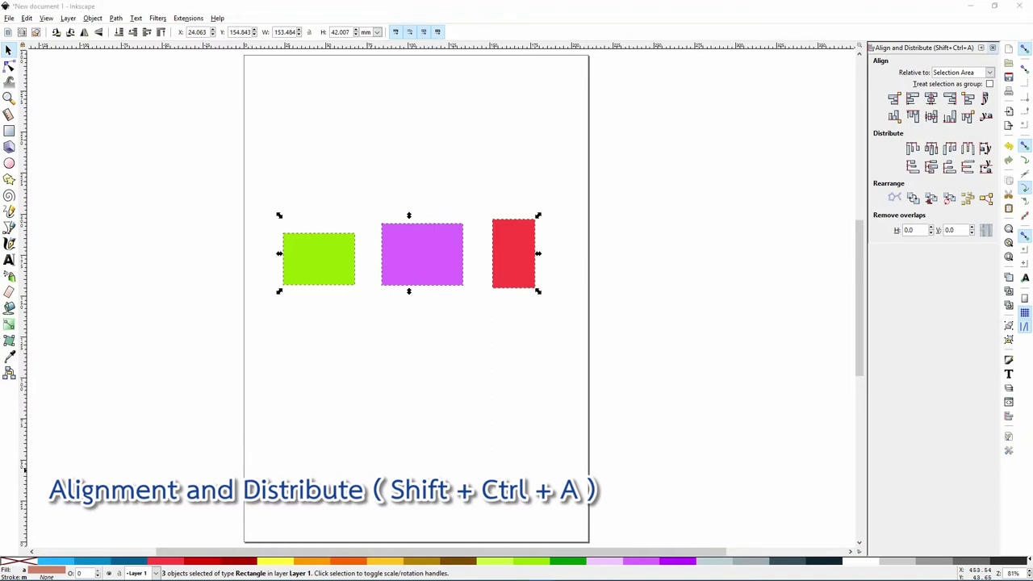
left_click(94, 18)
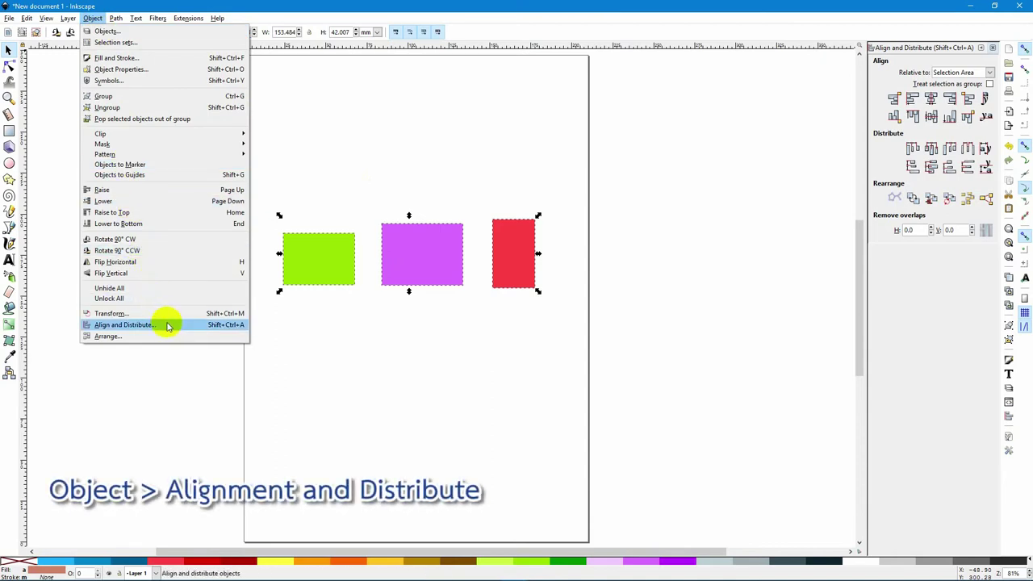
left_click(544, 340)
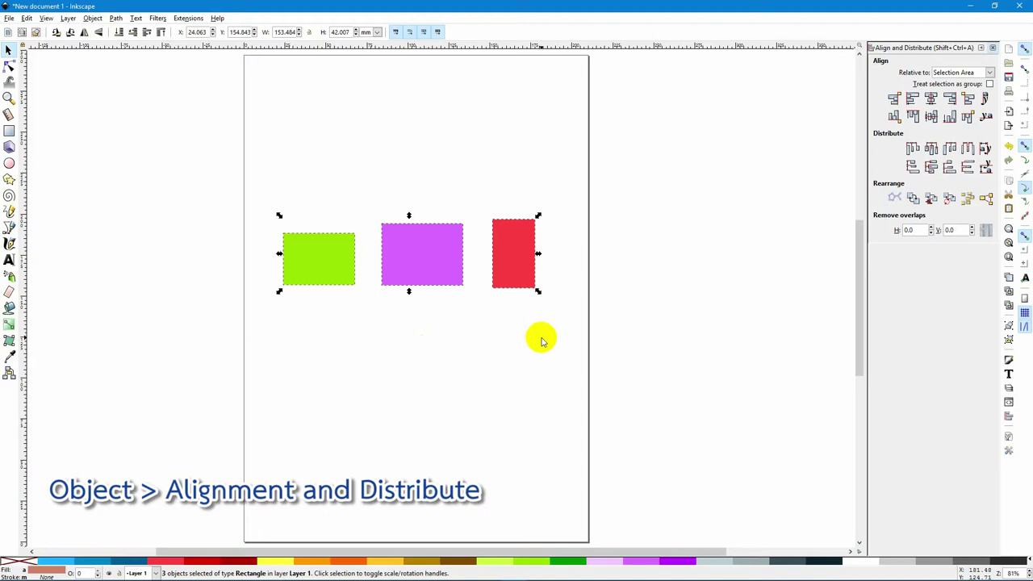
Stagger the rectangles by moving the red one up and the purple one down relative to the green one
left_click(542, 341)
left_click_drag(518, 270, 504, 252)
left_click_drag(434, 261, 432, 282)
left_click(500, 348)
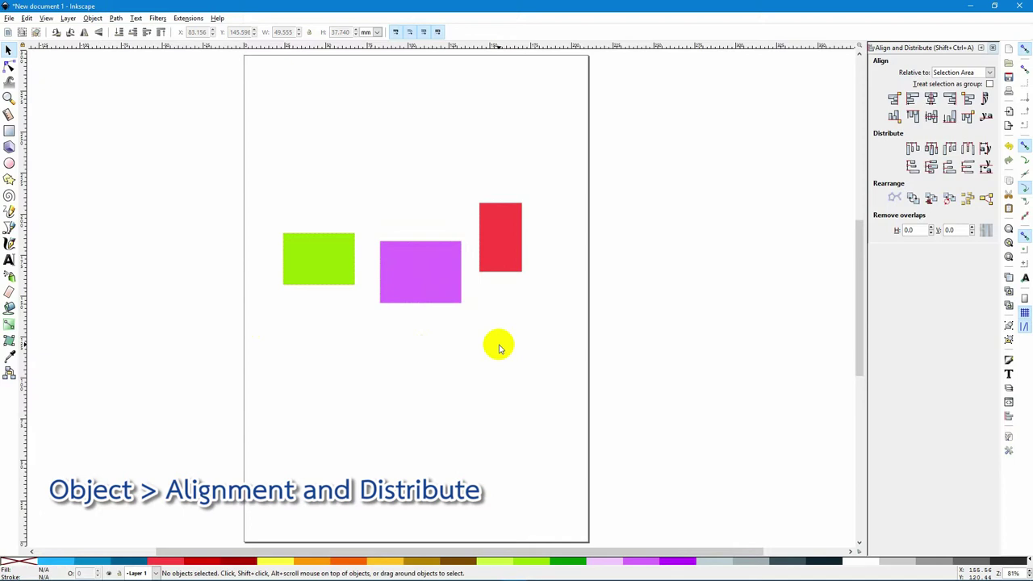
mouse_move(430, 290)
left_mouse_down()
mouse_move(422, 286)
mouse_move(424, 303)
left_mouse_up()
left_click(457, 341)
Align the three rectangles by their top edges and by their bottom edges, and try centring them on the vertical axis, undoing that
left_click_drag(254, 181, 563, 380)
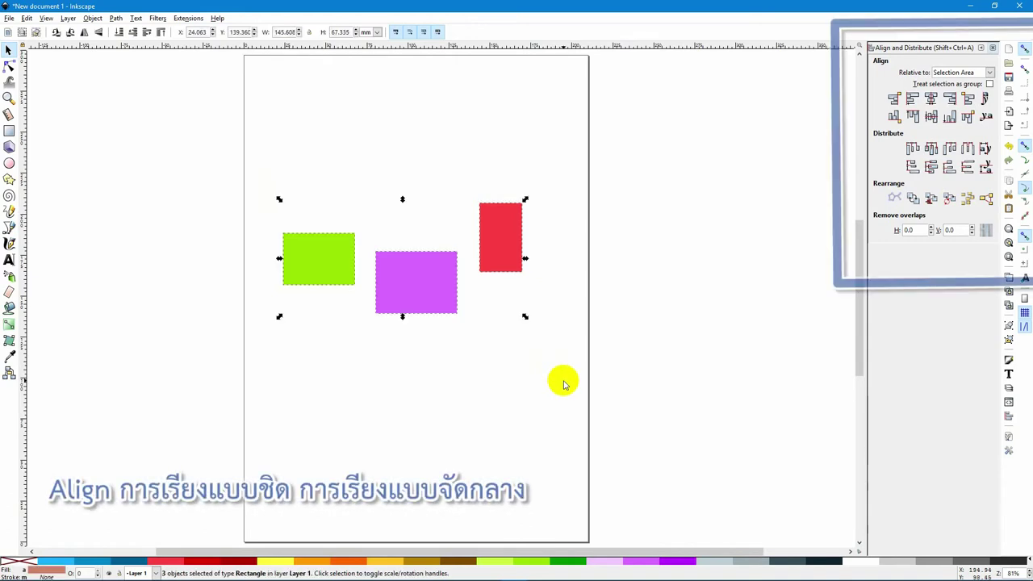
left_click(913, 117)
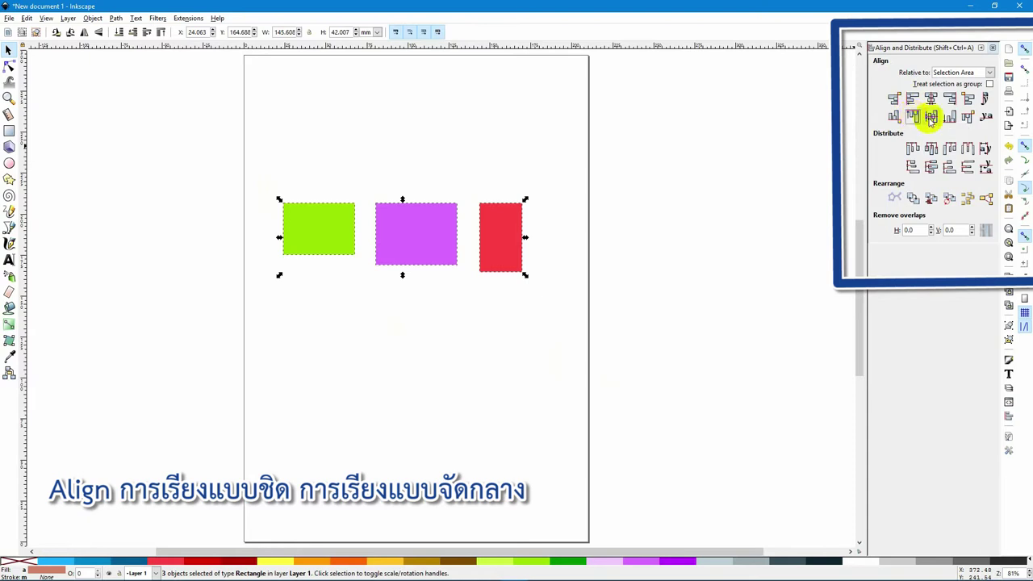
left_click(949, 118)
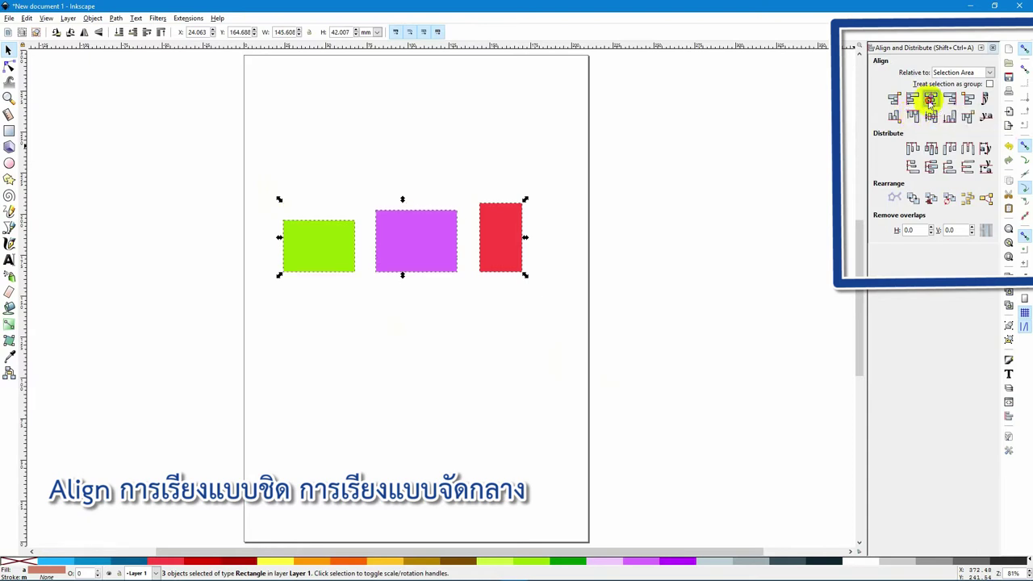
left_click(931, 98)
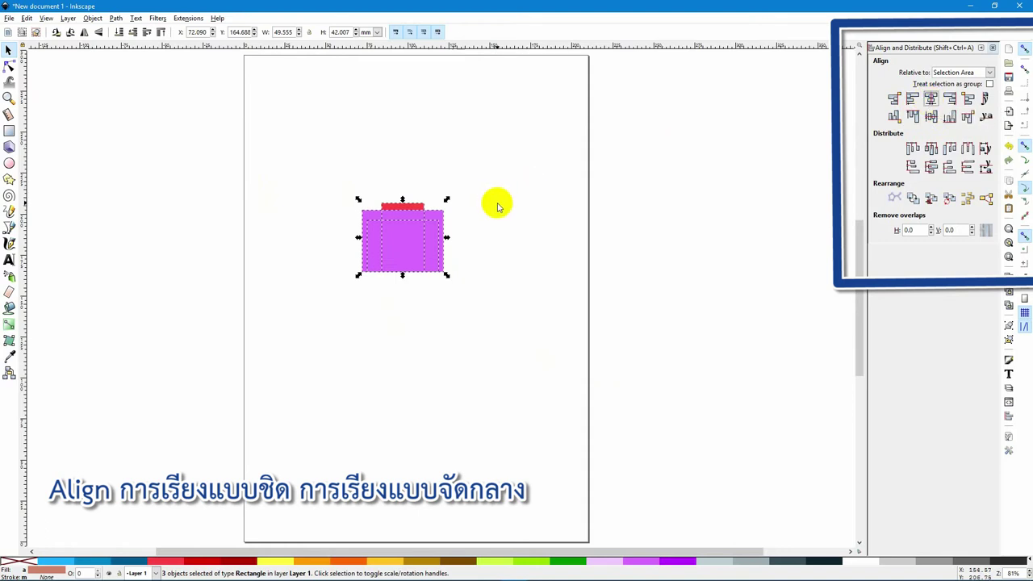
key("ctrl+z")
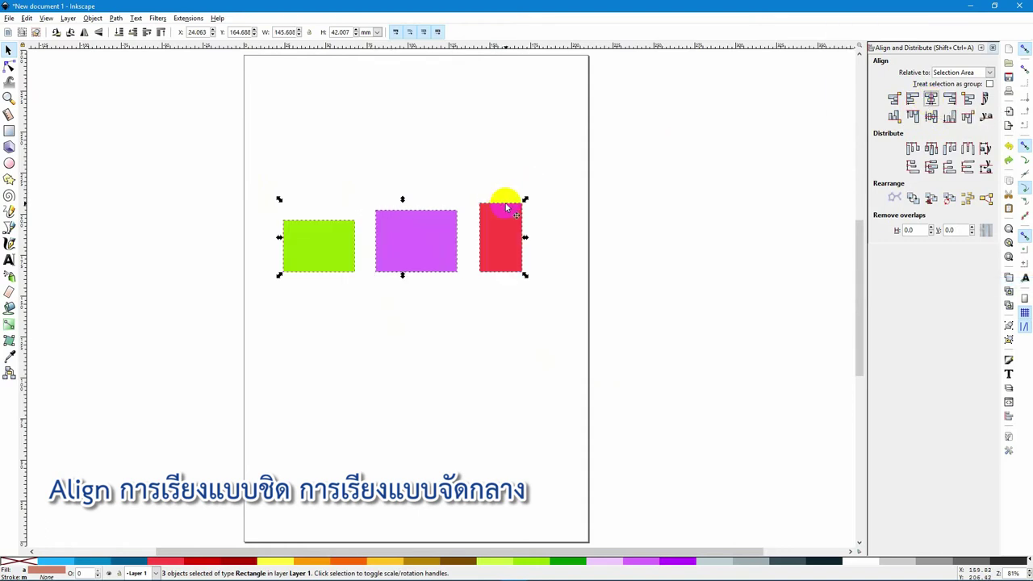
Shift the purple rectangle down towards the red one, and distribute the three rectangles' centres evenly in the horizontal direction
left_click(470, 165)
left_click_drag(423, 231, 437, 247)
left_click(413, 361)
left_click_drag(271, 187, 565, 390)
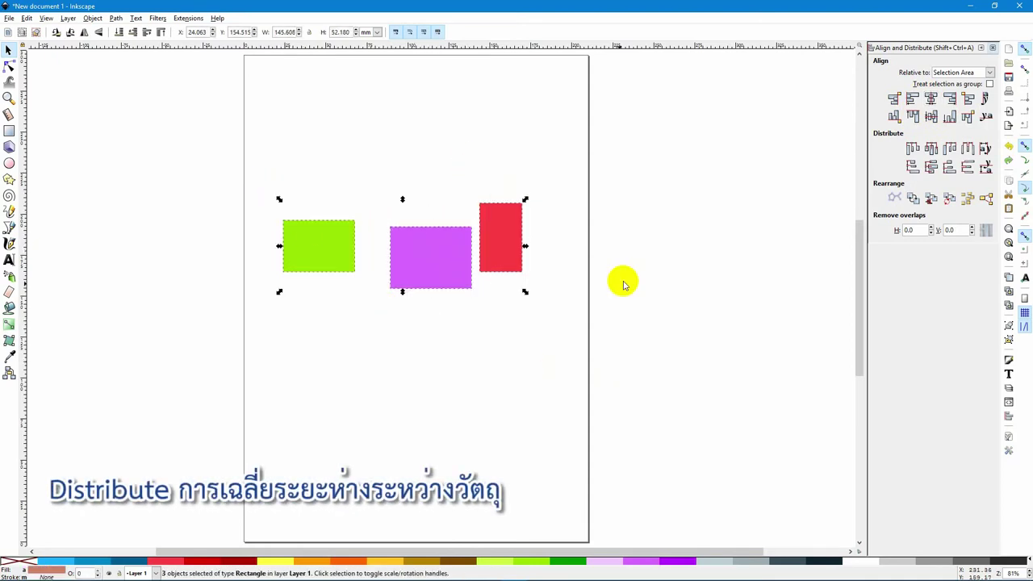
left_click(932, 149)
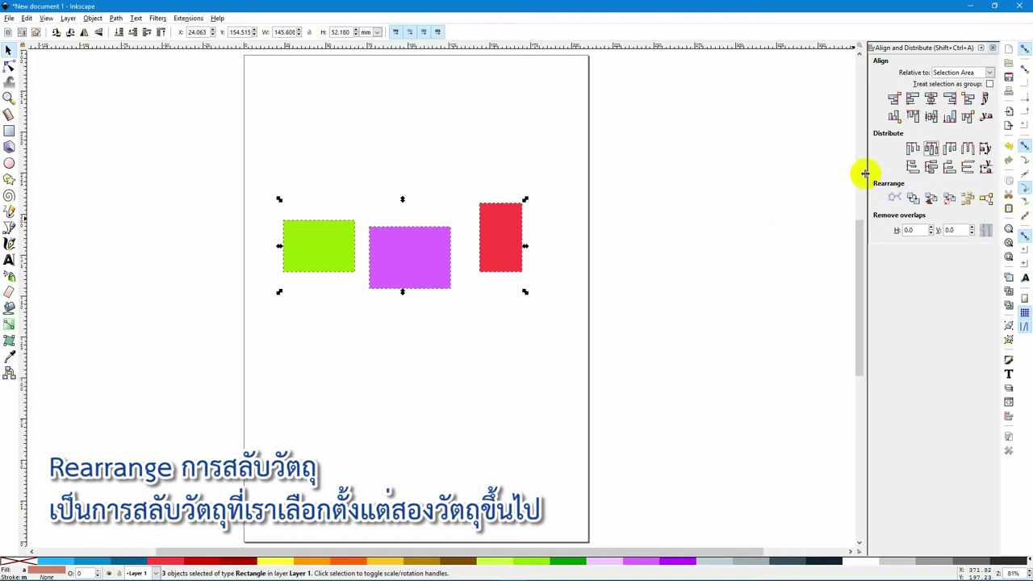
Exchange the positions of the three selected rectangles repeatedly until each is back in its own place
left_click(914, 198)
left_click(915, 199)
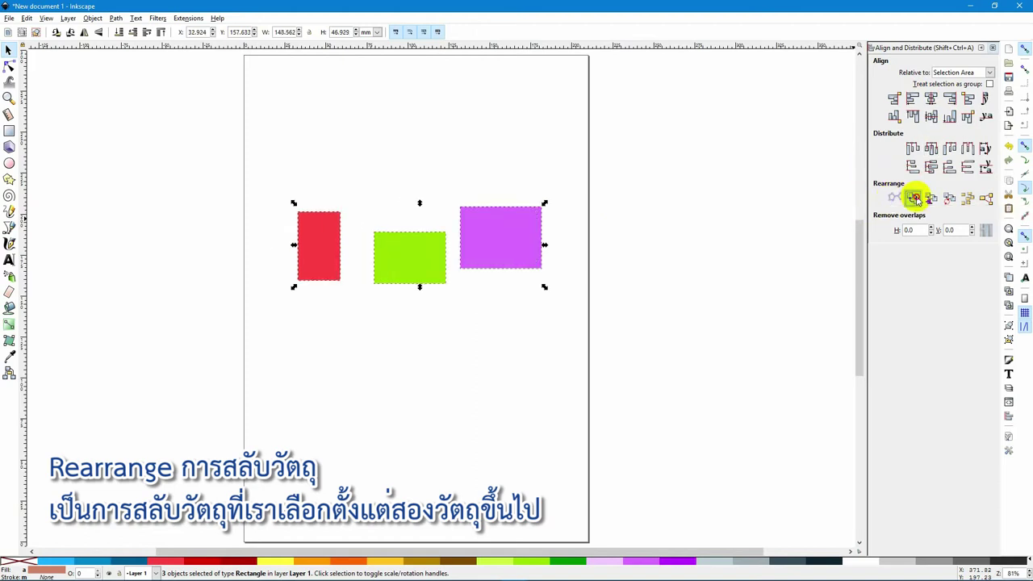
left_click(914, 198)
Move the red and green rectangles onto the purple one, and remove the overlaps with horizontal and vertical gaps of 0.0
left_click(509, 233)
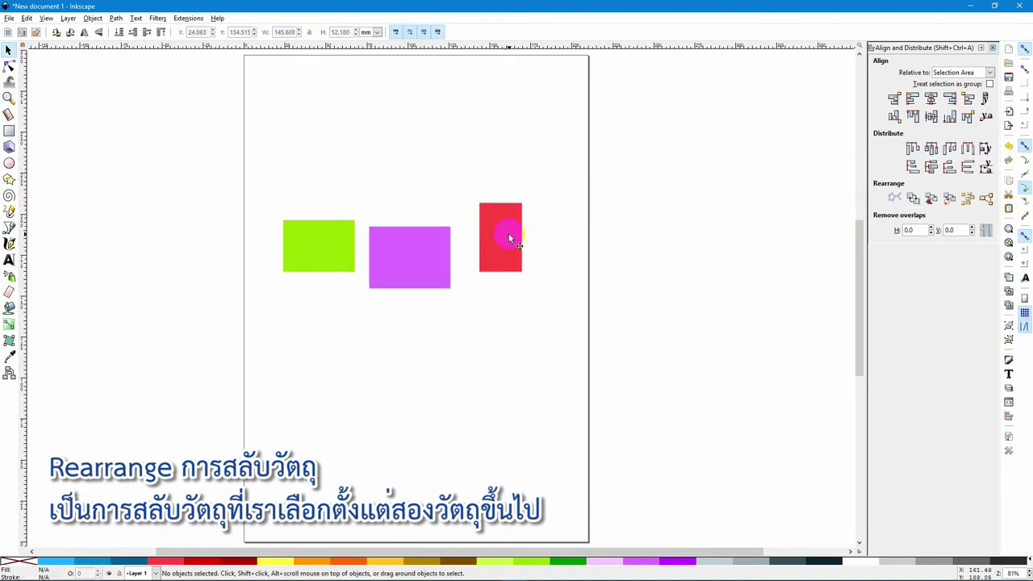
left_click_drag(507, 232, 473, 231)
left_click_drag(341, 237, 370, 226)
left_click(510, 287)
left_click_drag(269, 162, 514, 355)
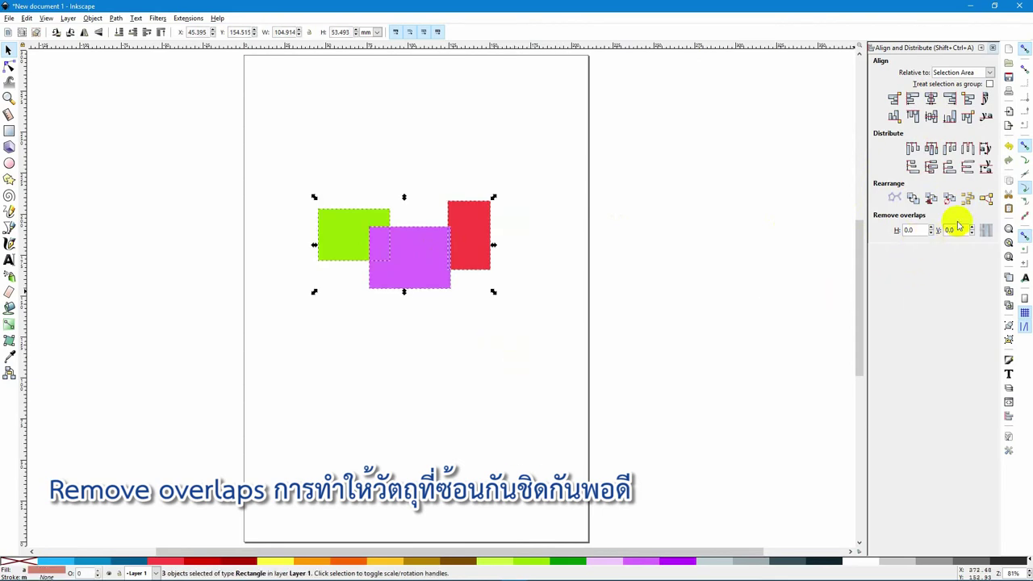
left_click(986, 231)
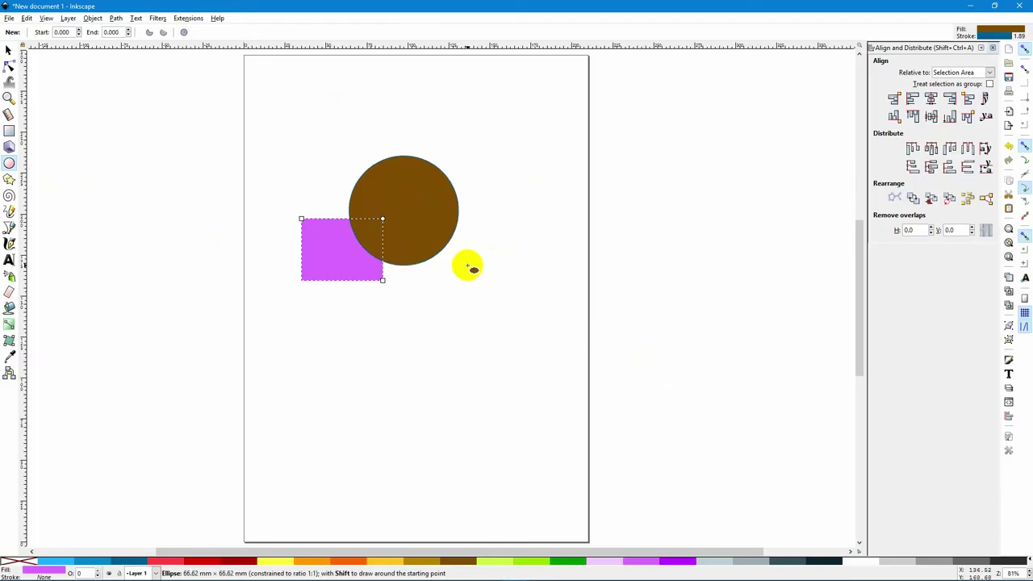
Draw a circle about 67 mm in diameter over the purple rectangle's upper right corner, and nudge both shapes so they overlap
left_click_drag(415, 201, 458, 231)
left_click(473, 247)
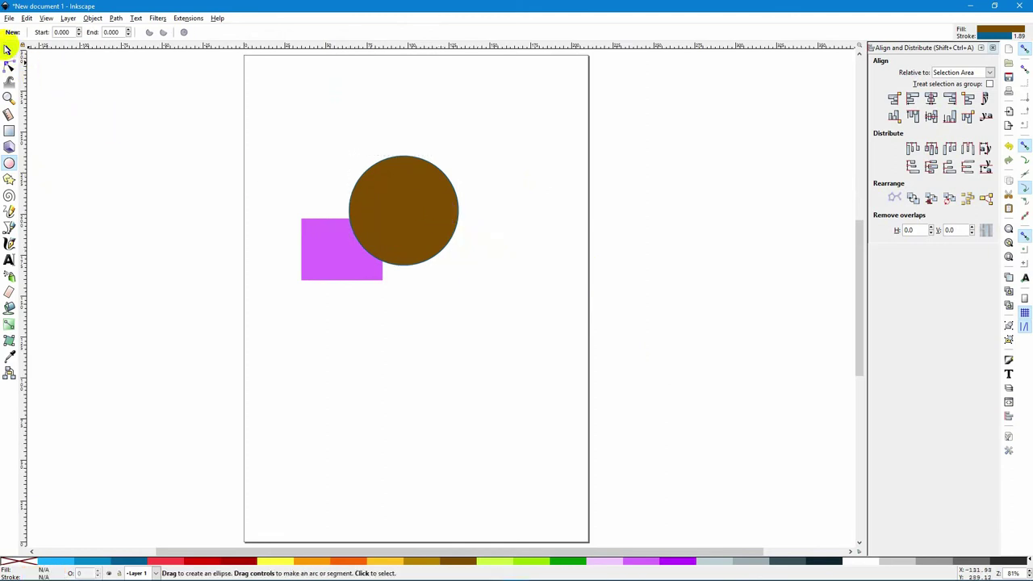
left_click(8, 50)
left_click_drag(378, 234, 383, 230)
left_click_drag(332, 260, 351, 261)
Change the circle's fill colour to dark red
left_click(417, 219)
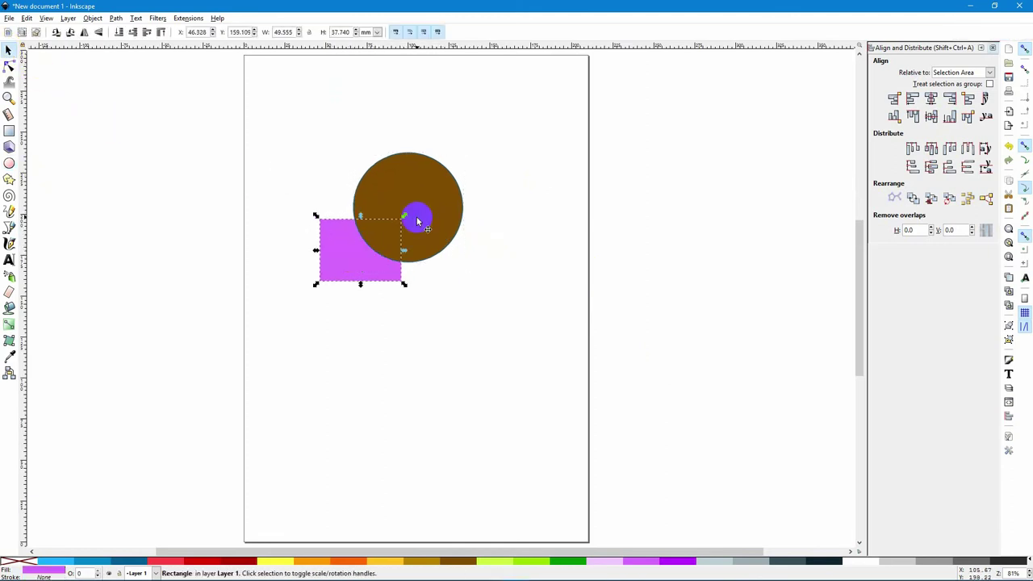
left_click(206, 562)
left_click(387, 471)
Try merging the circle and the purple rectangle with Union, and undo it
left_click_drag(278, 130, 495, 350)
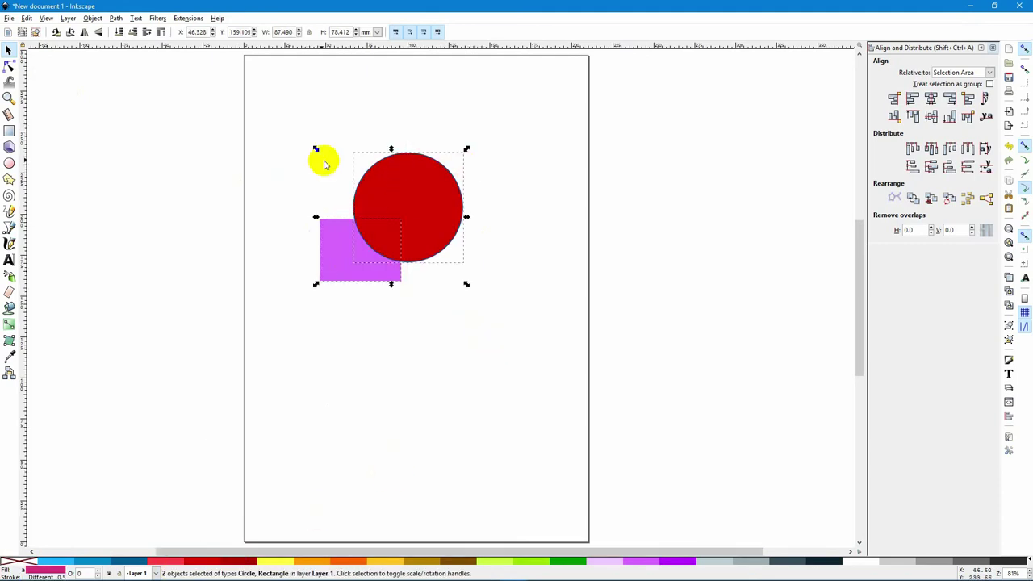
left_click(116, 18)
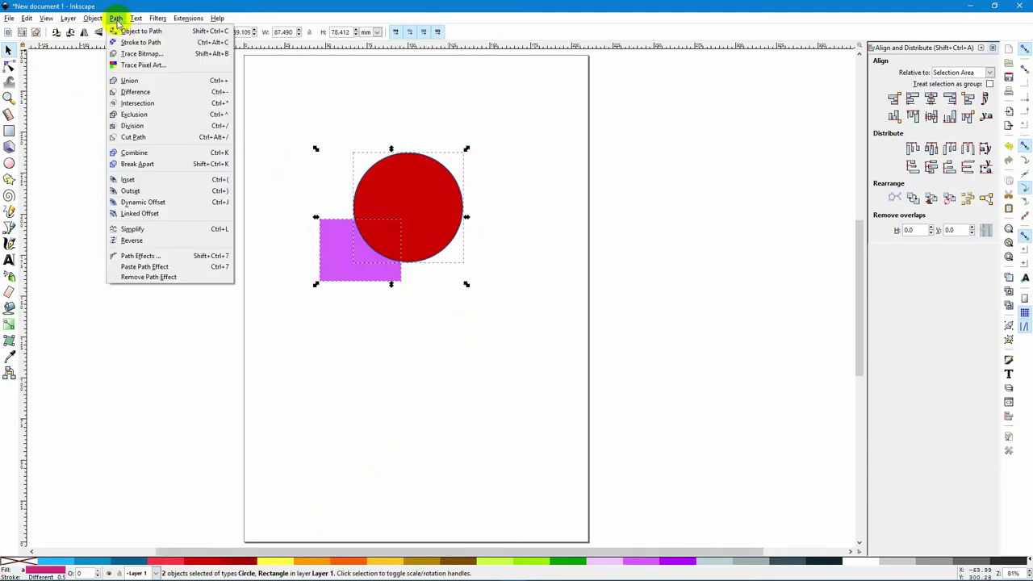
left_click(146, 83)
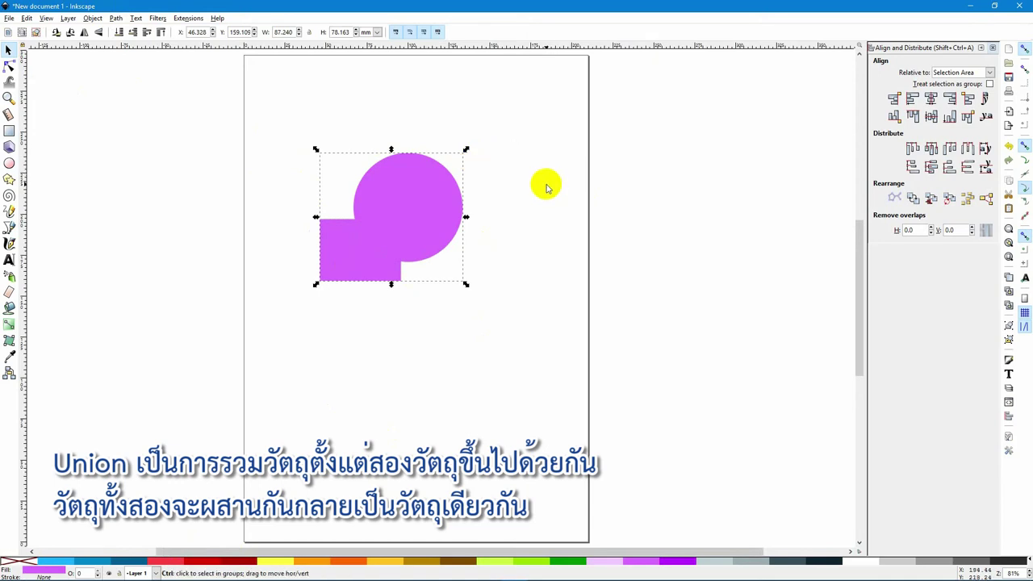
key("ctrl+z")
Try cutting the circle out of the purple rectangle with Difference, and undo it
left_click_drag(270, 141, 454, 311)
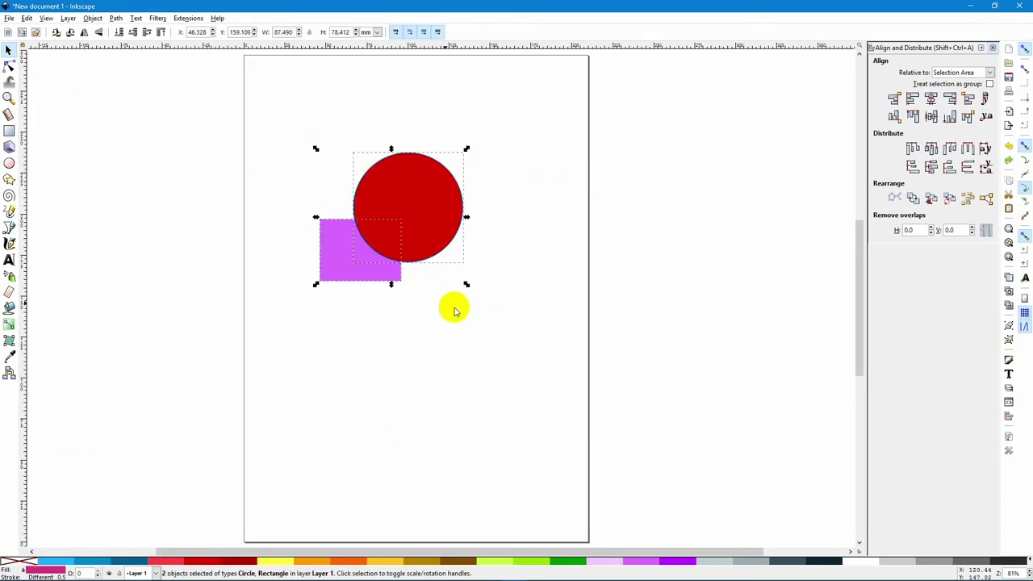
left_click(116, 18)
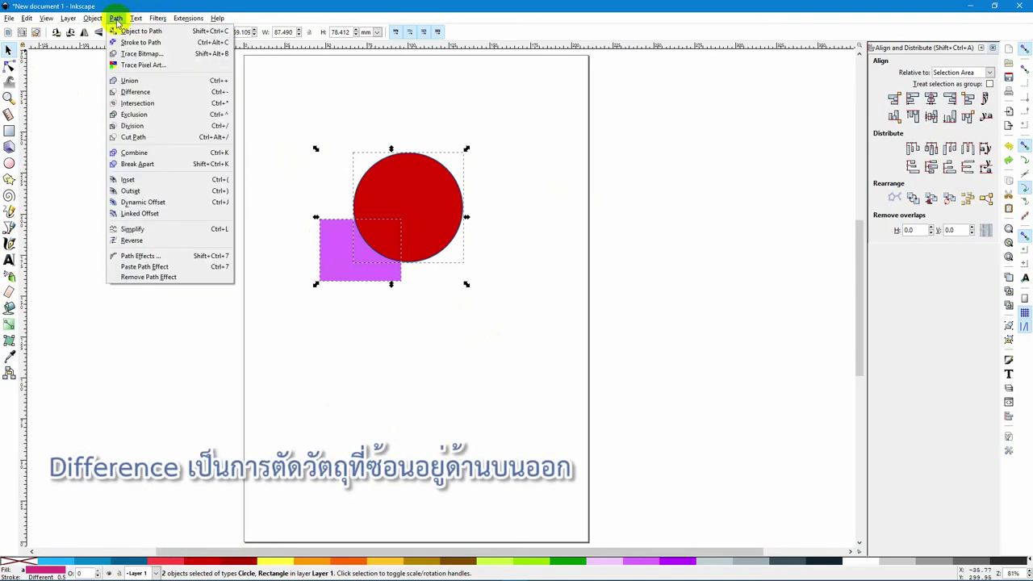
left_click(142, 95)
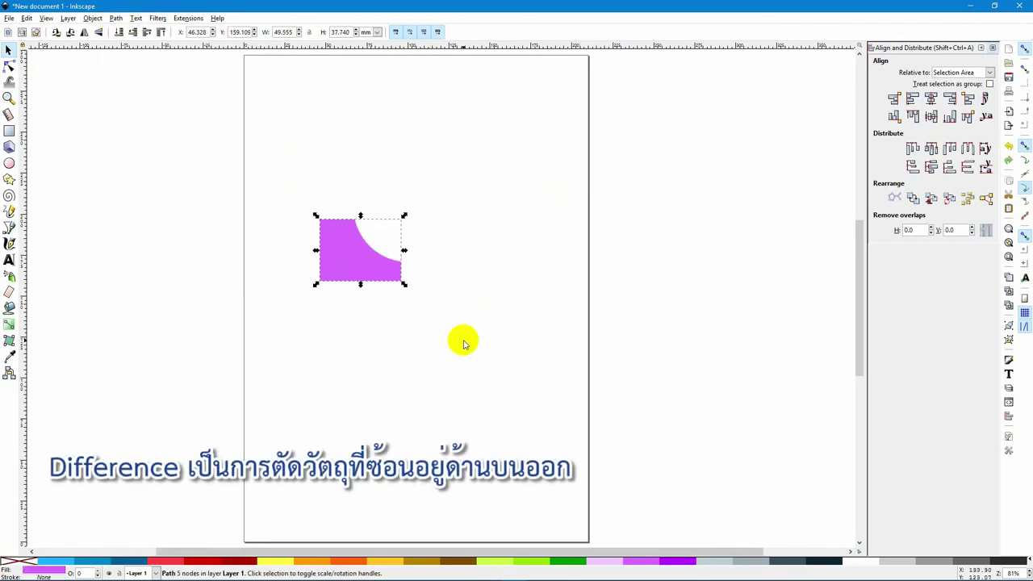
key("Escape")
key("ctrl+z")
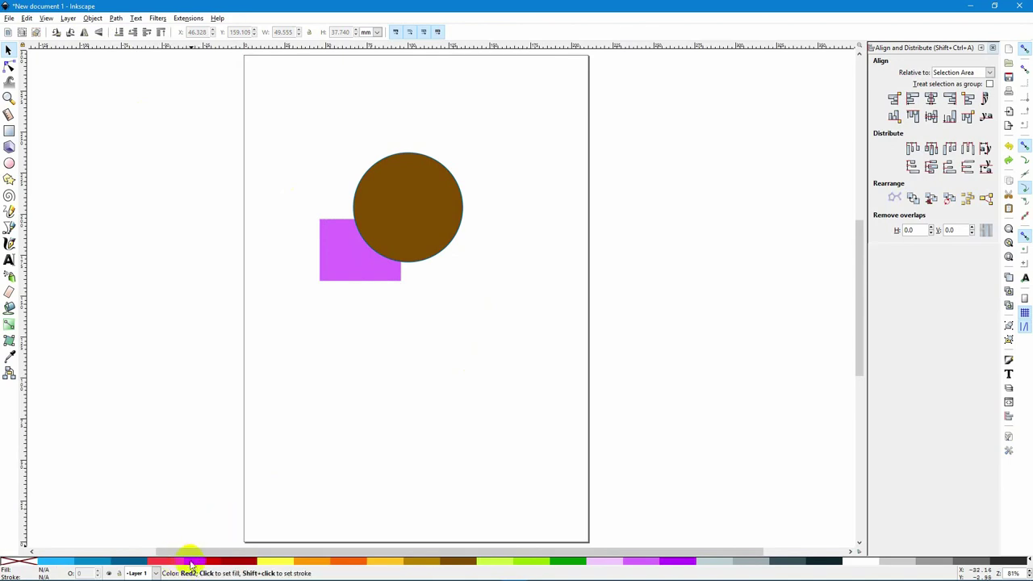
Refill the circle with dark red, and try an Intersection of it with the purple rectangle, undoing the Intersection
mouse_move(194, 556)
left_mouse_down()
mouse_move(283, 490)
mouse_move(407, 208)
left_mouse_up()
left_click_drag(282, 130, 492, 316)
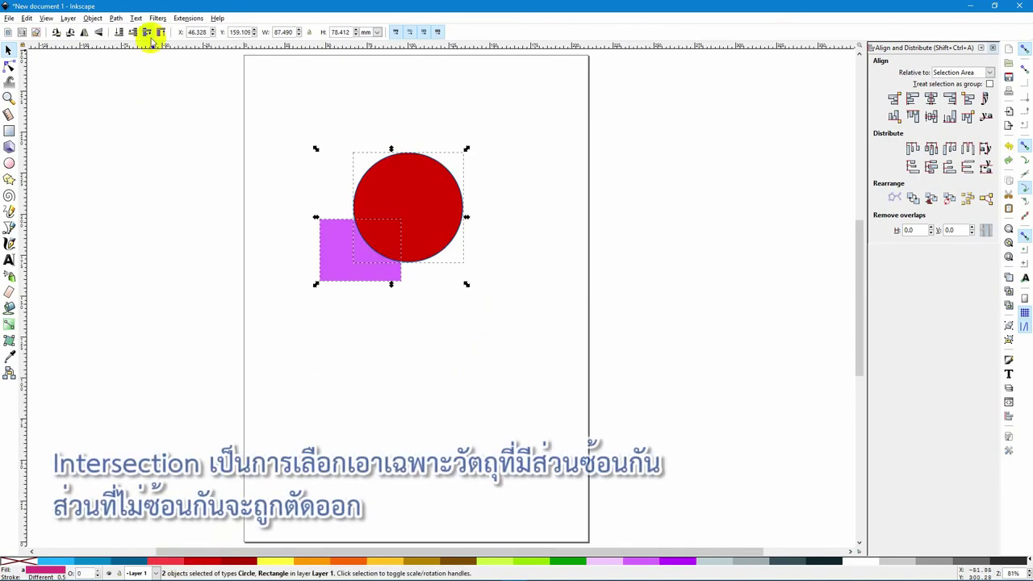
left_click(118, 19)
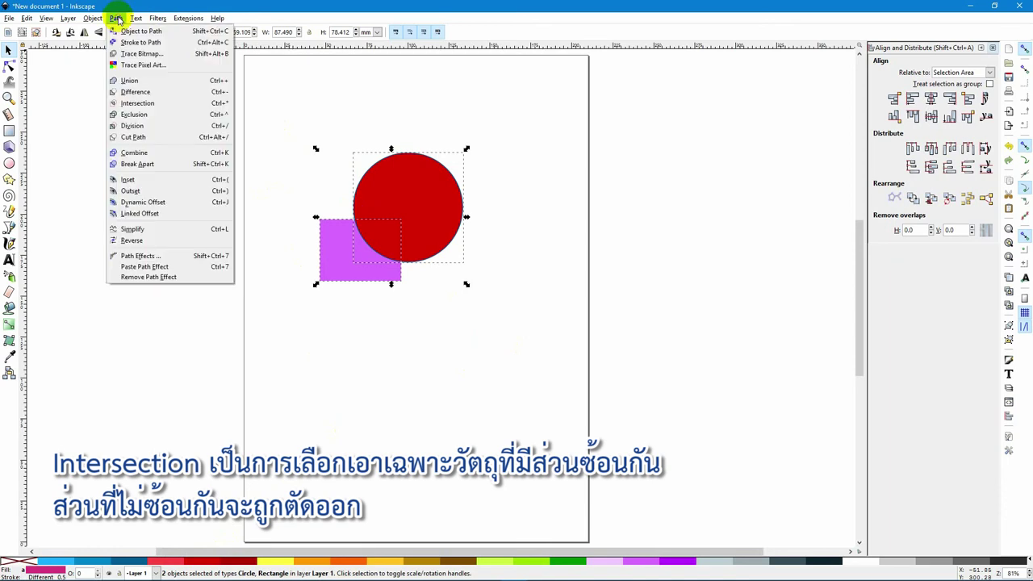
left_click(137, 104)
left_click(471, 418)
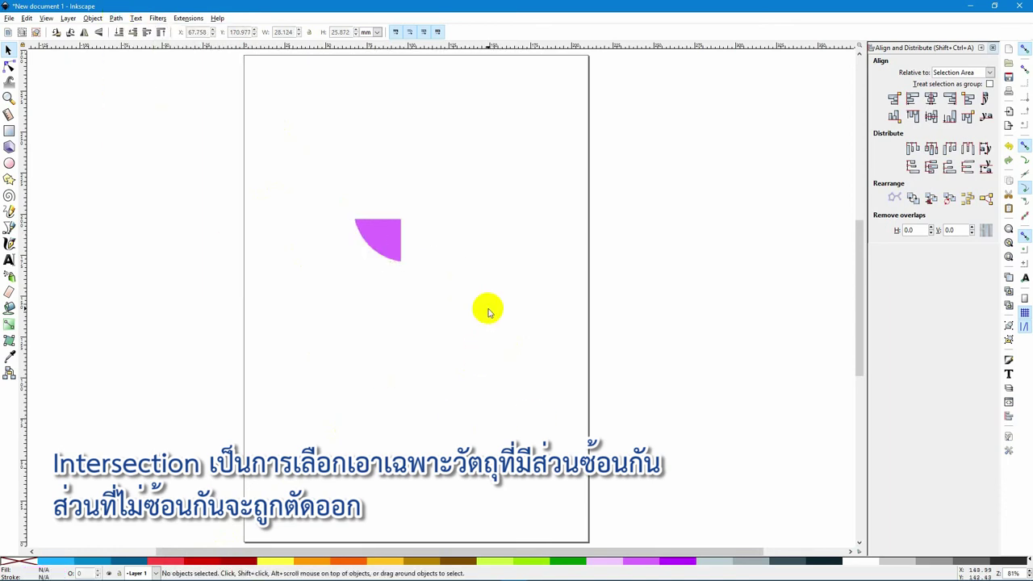
key("ctrl")
key("ctrl+z")
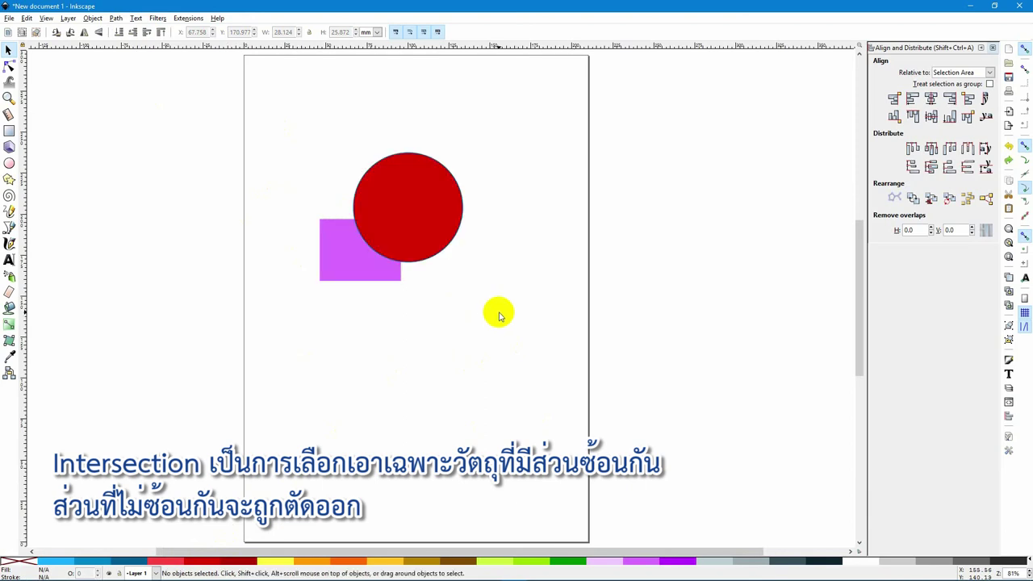
Try an Exclusion of the red circle and the purple rectangle, and undo it
left_click_drag(284, 129, 492, 338)
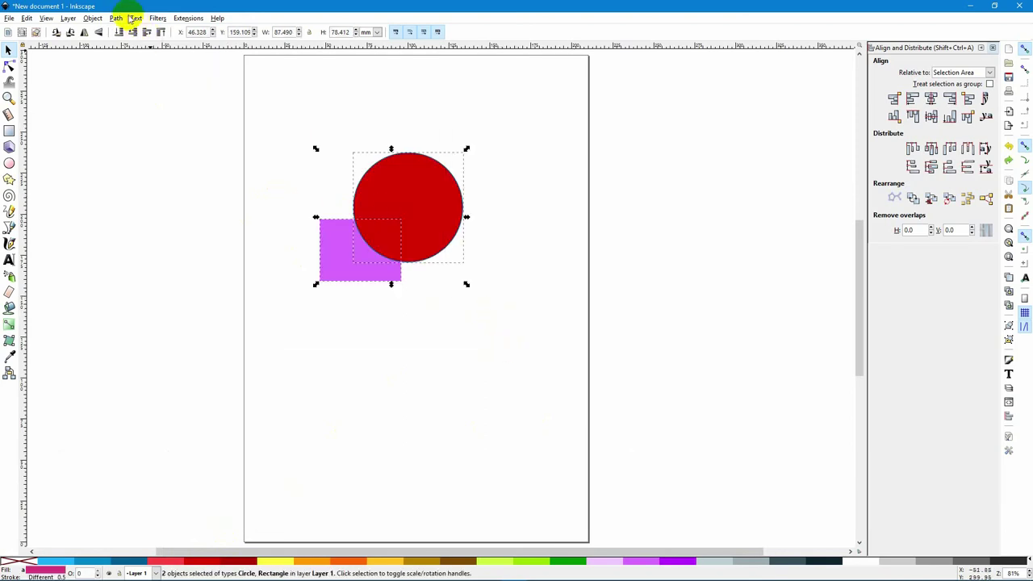
left_click(93, 18)
left_click(93, 18)
left_click(115, 17)
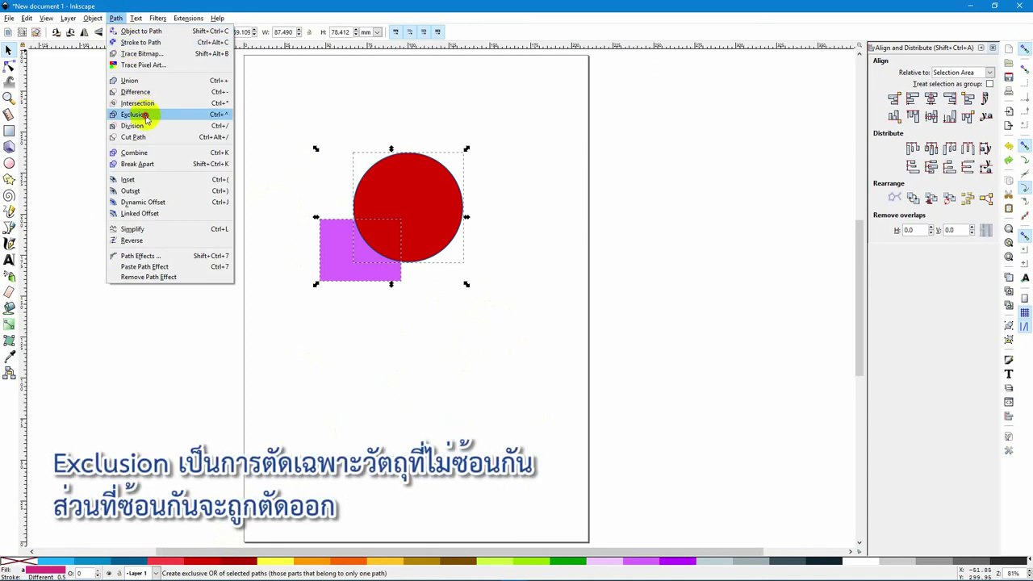
left_click(135, 115)
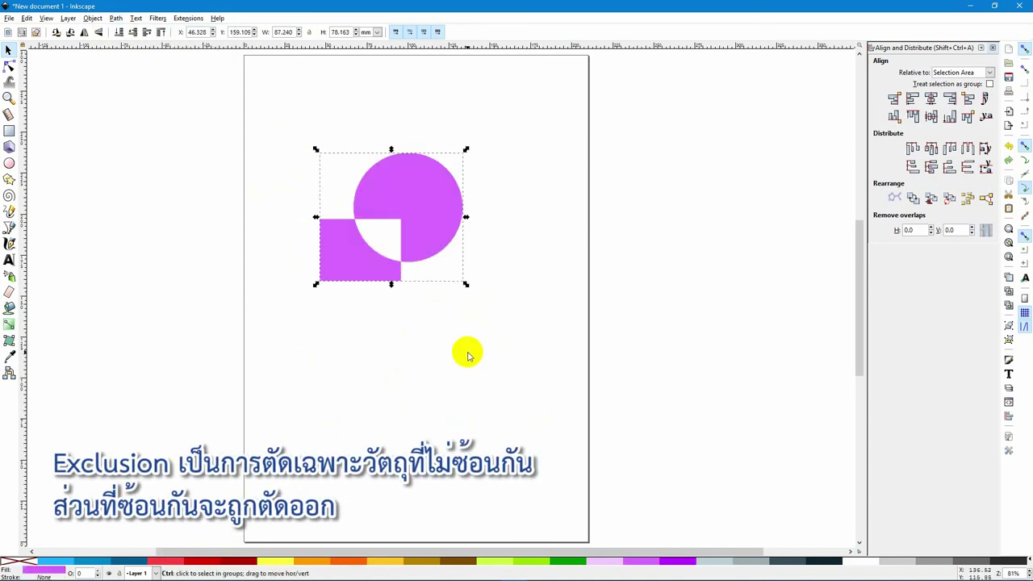
key("ctrl+z")
Try splitting the purple rectangle with the circle using Division, move the overlapping piece up and away from the remainder, and undo both changes
left_click_drag(267, 127, 481, 341)
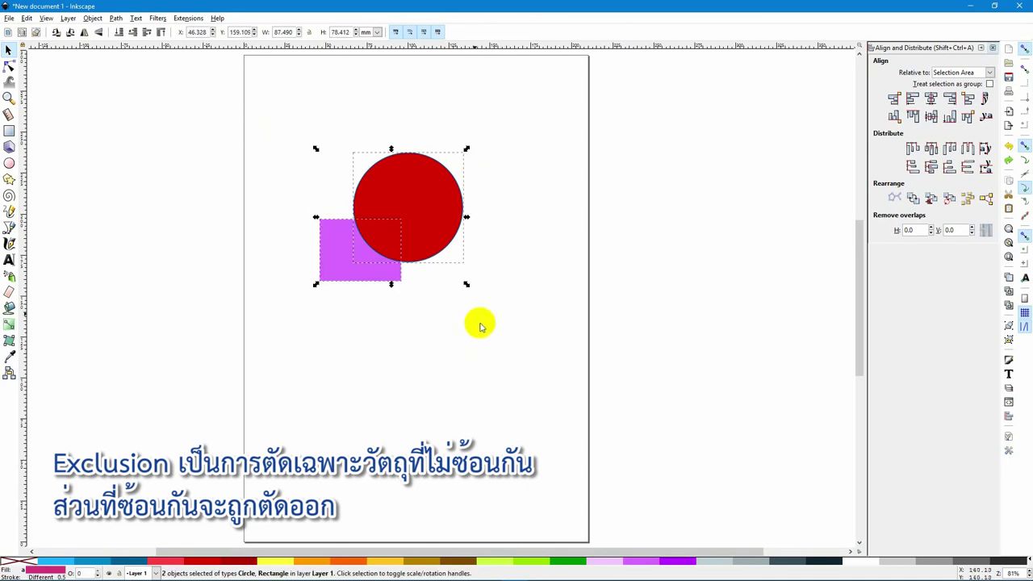
left_click(116, 19)
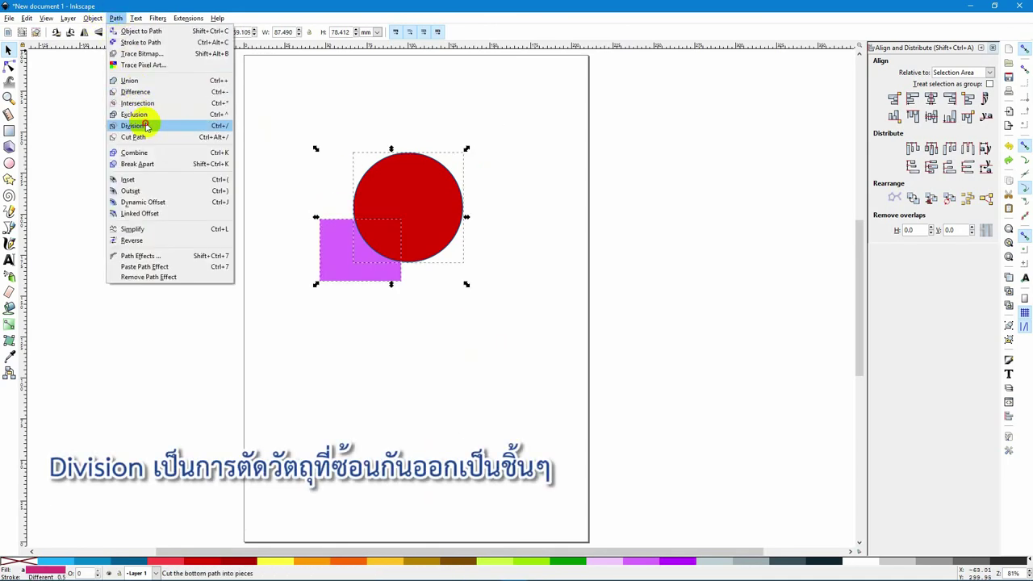
left_click(134, 126)
left_click(473, 334)
left_click(385, 228)
left_click_drag(386, 238, 442, 182)
left_click(477, 334)
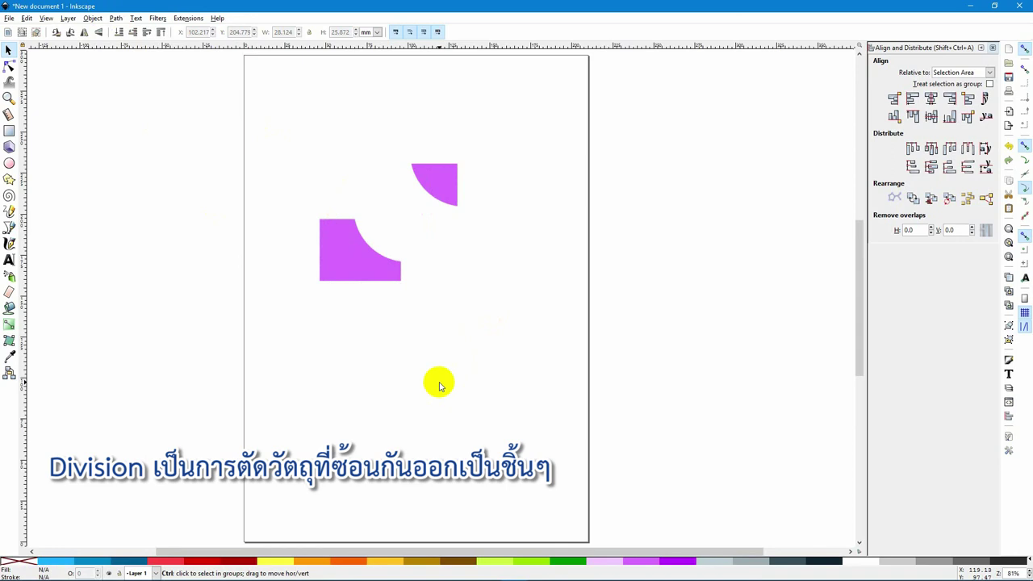
key("ctrl+z")
key("ctrl+z")
Apply Cut Path to the red circle and the purple rectangle
left_click_drag(252, 100, 508, 355)
left_click(115, 18)
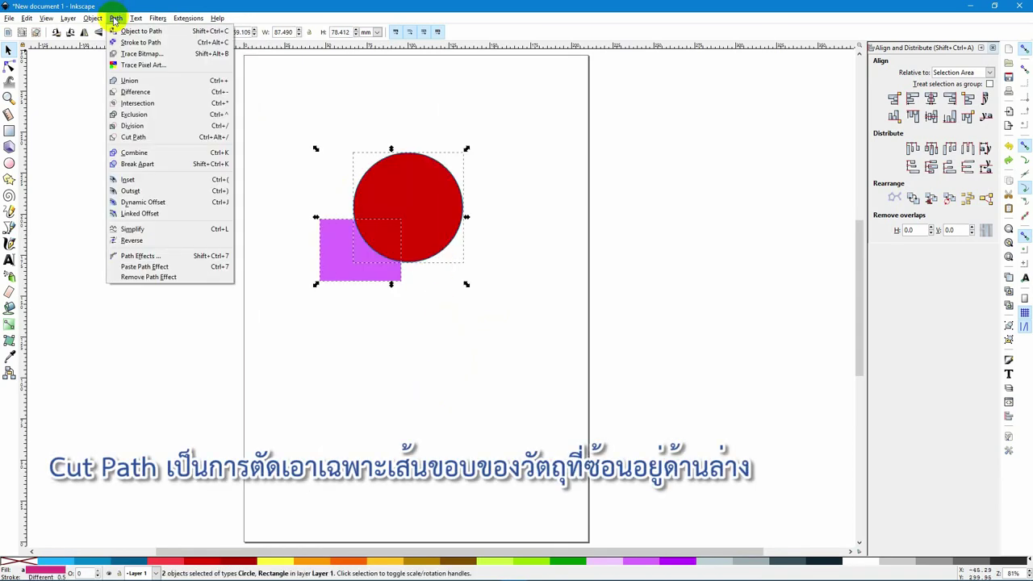
left_click(133, 137)
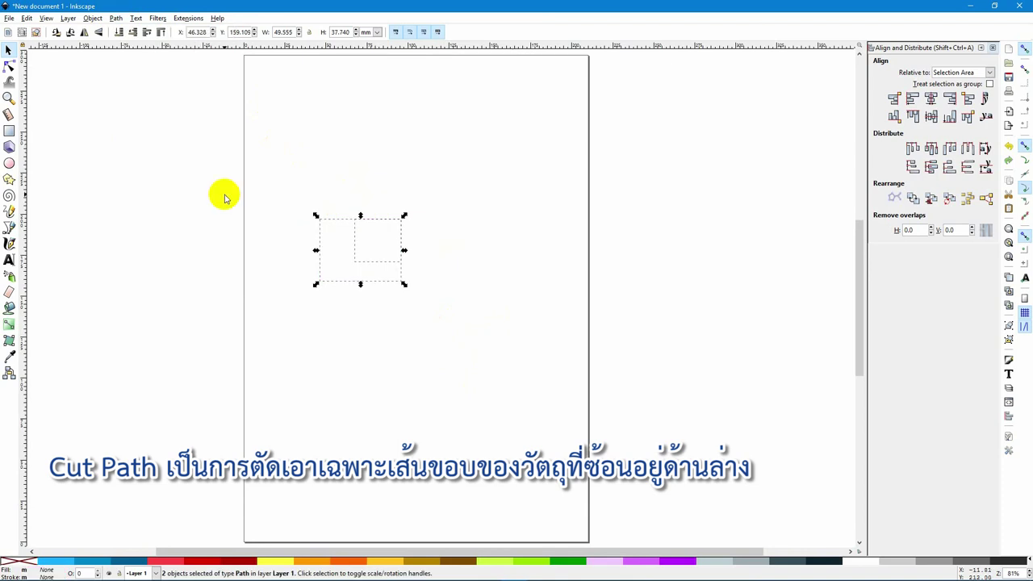